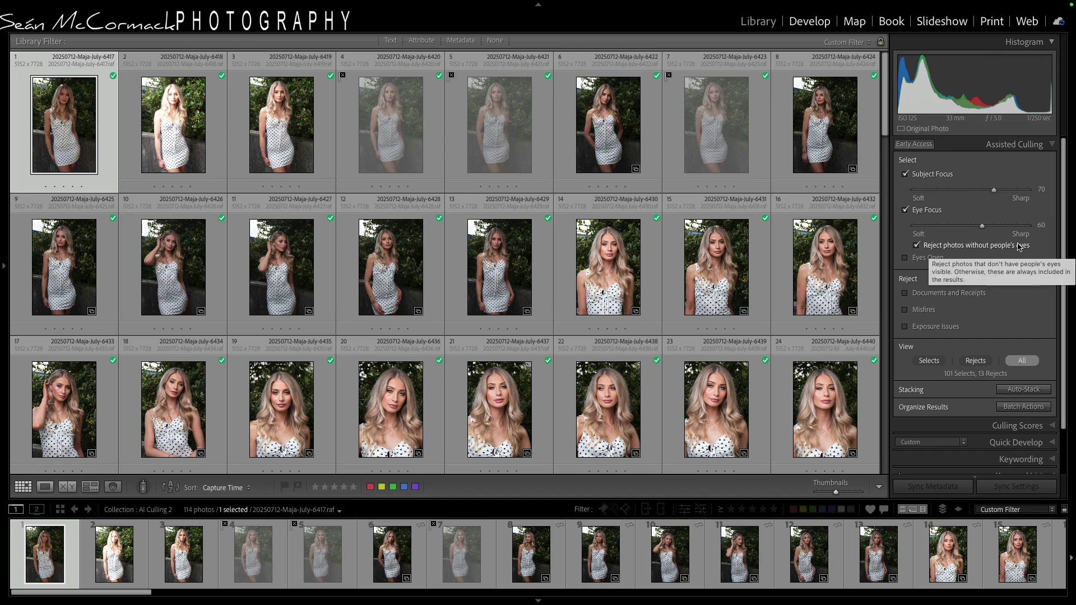
Enable the Eyes Open selection criterion and reject Documents and Receipts, Misfires and Exposure Issues in Assisted Culling
left_click(921, 258)
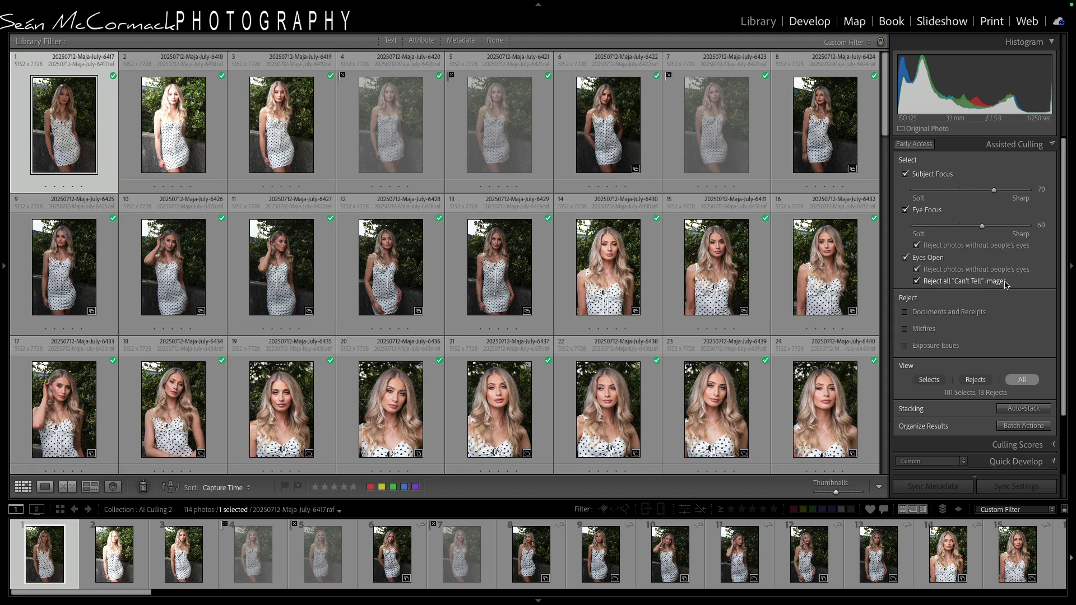
mouse_move(1006, 284)
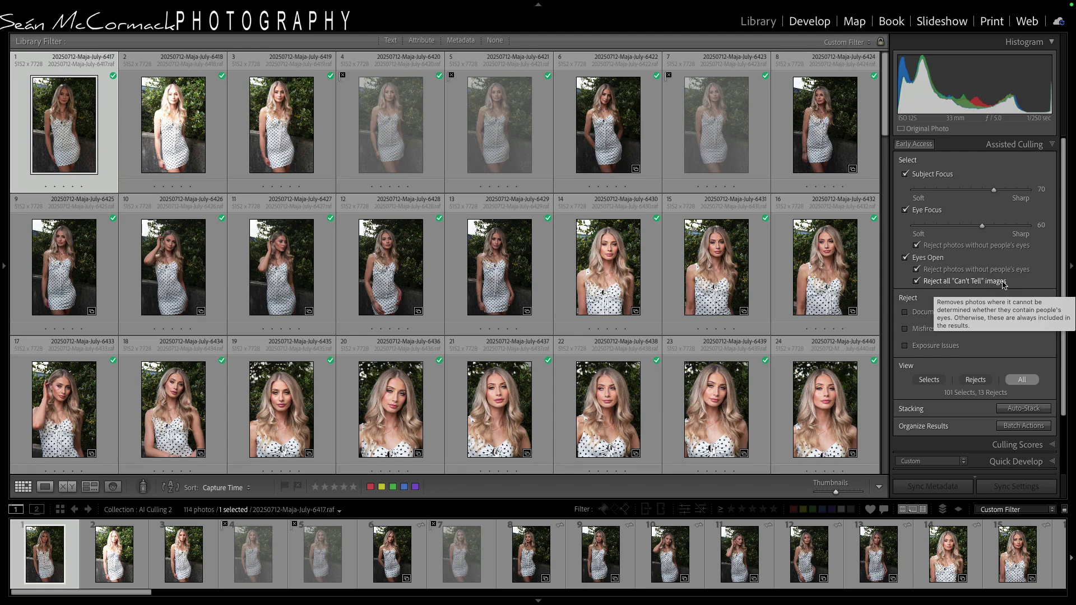
left_click(906, 312)
left_click(927, 332)
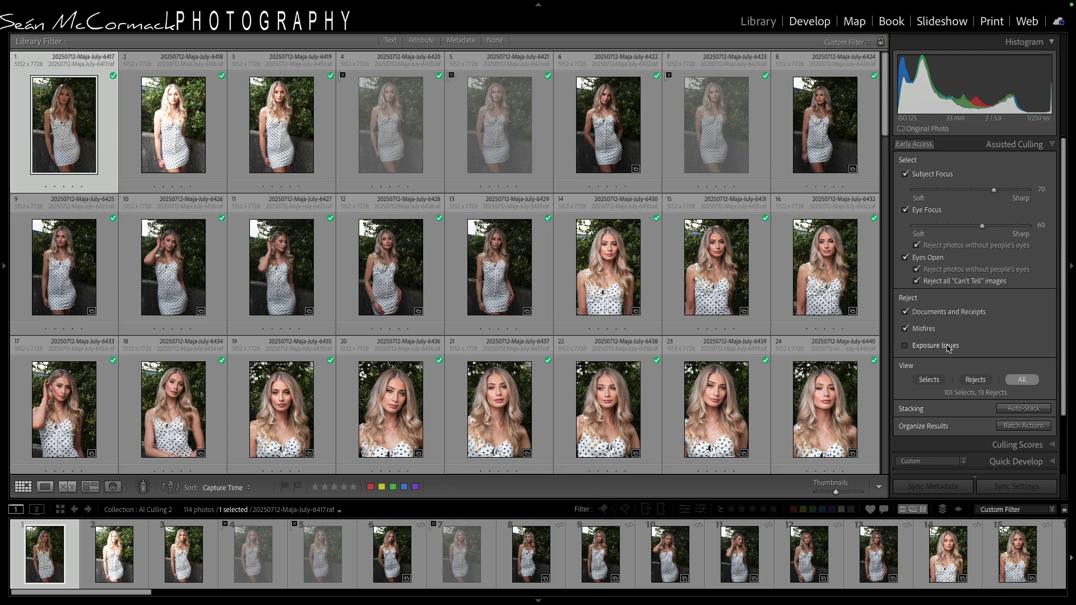
left_click(947, 347)
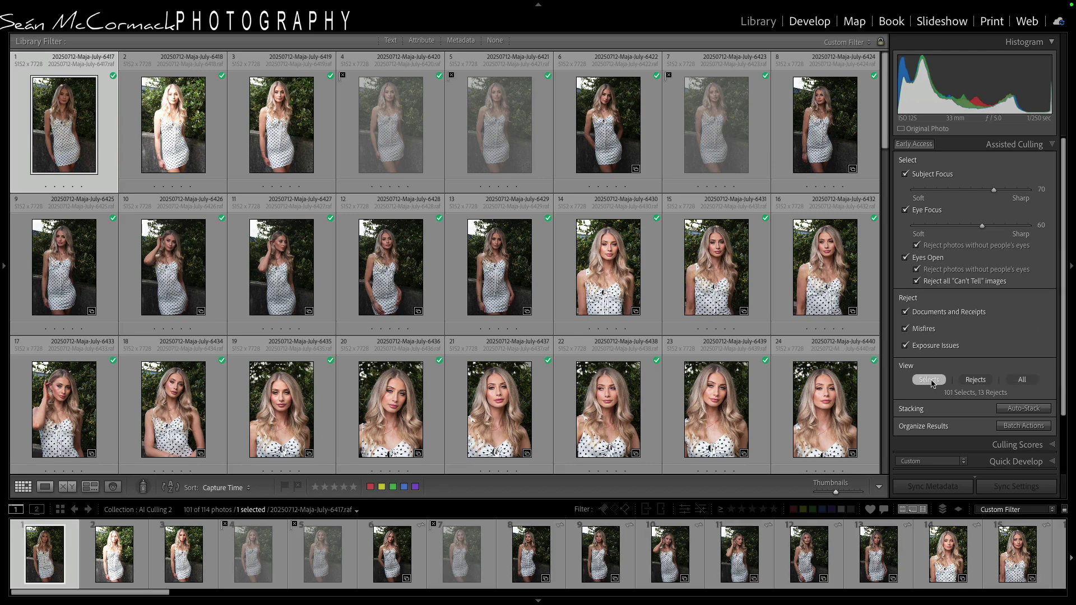
Show only the rejected photos from the culling results, and return to viewing all photos
left_click(974, 381)
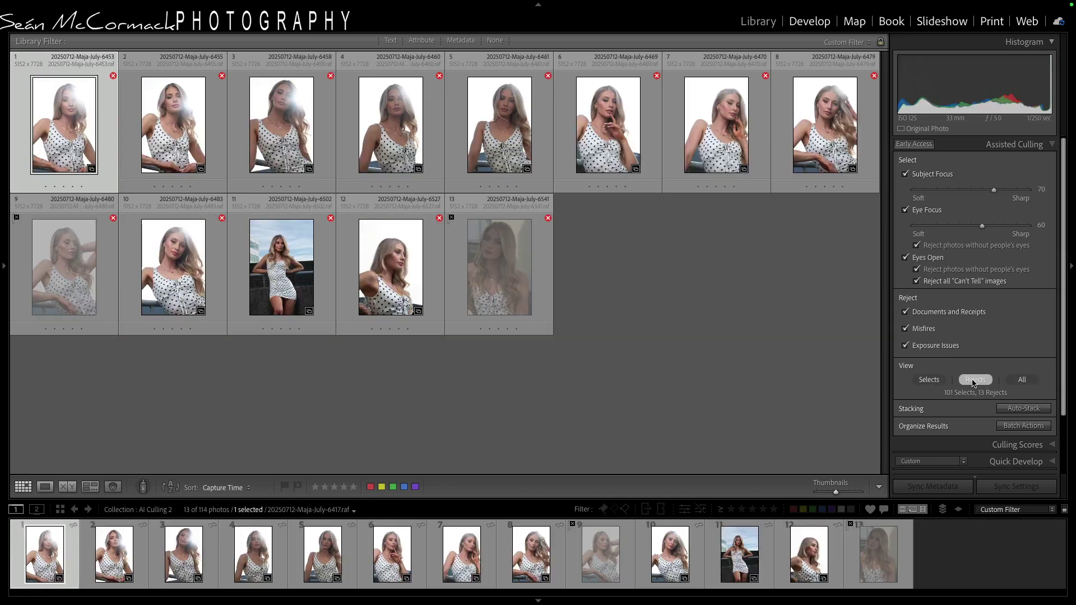
left_click(1022, 380)
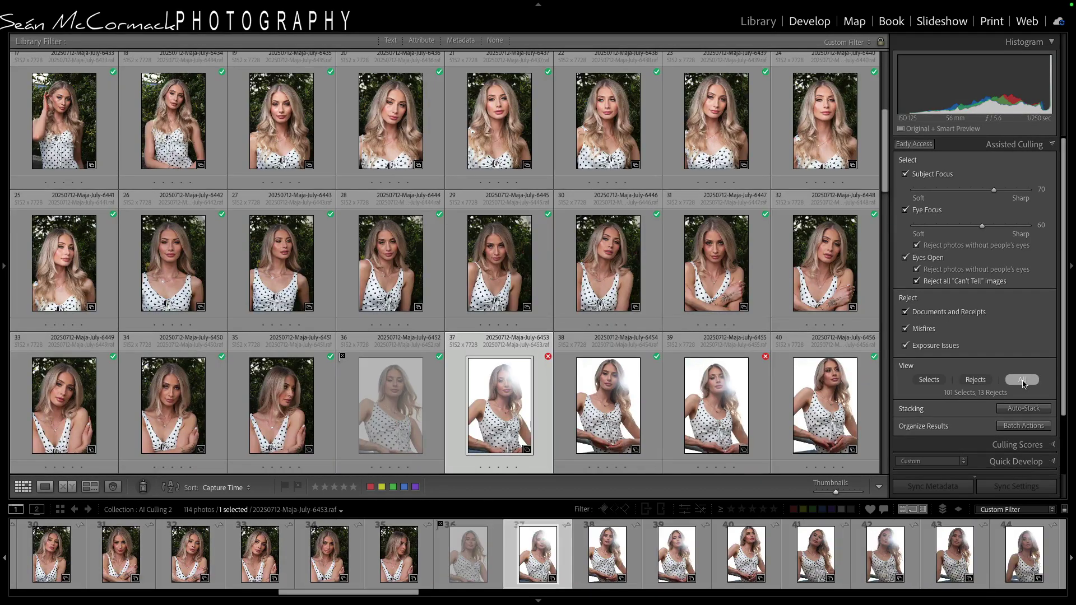
mouse_move(330, 77)
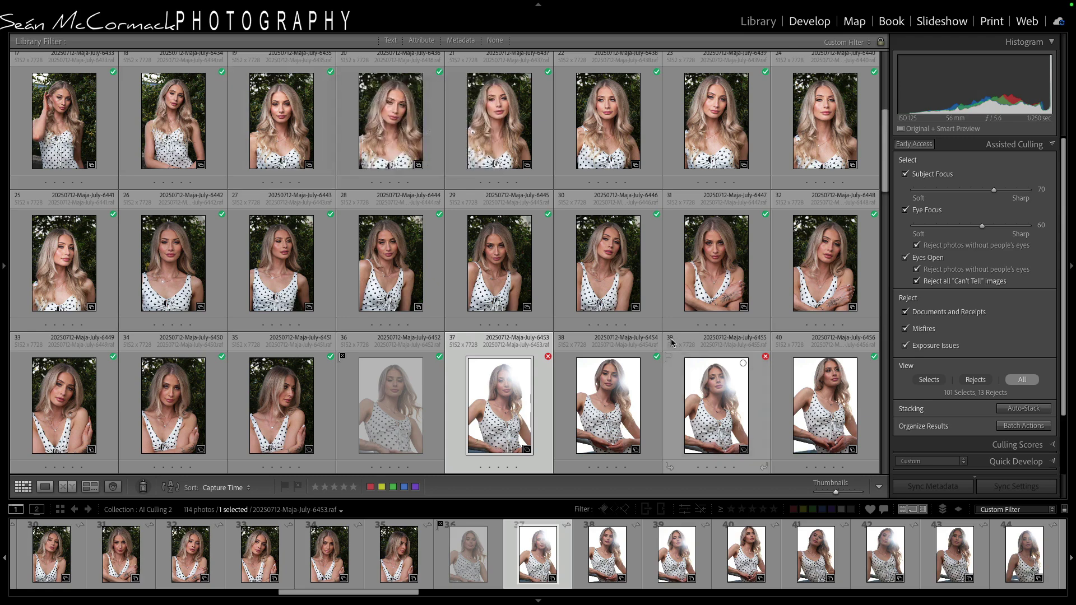
Examine rejected photo 6453 enlarged at the eyes, check its culling scores, and return to the grid
mouse_move(548, 356)
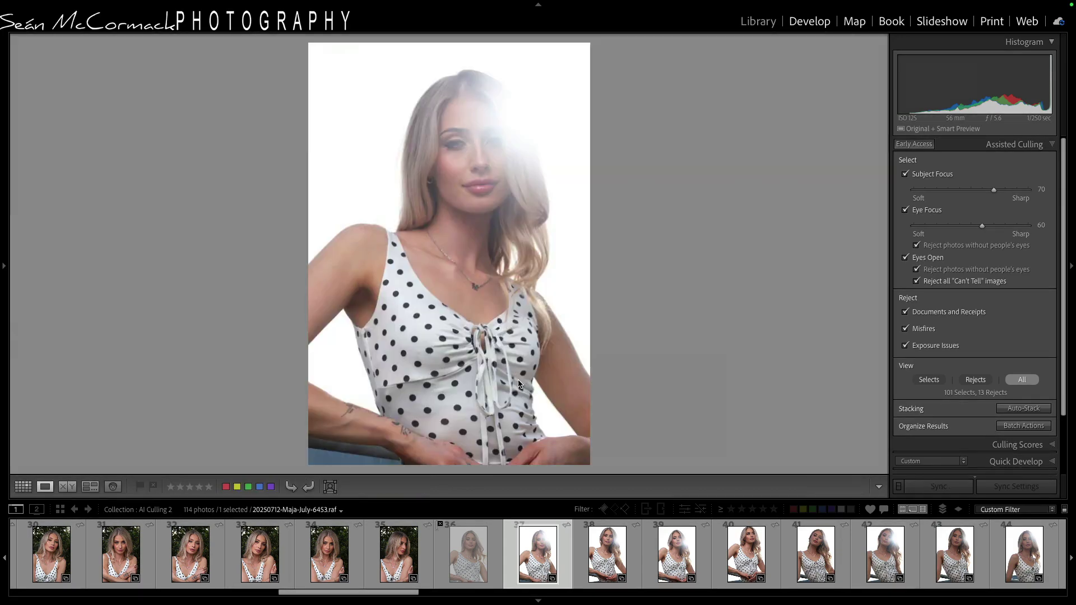
key("e")
left_click(463, 146)
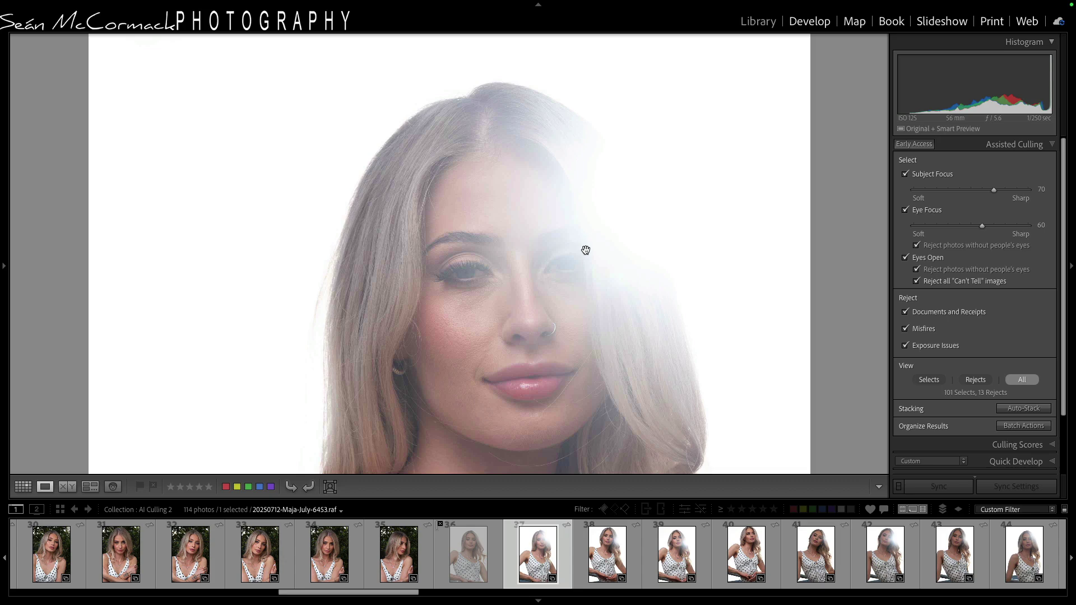
left_click(1017, 445)
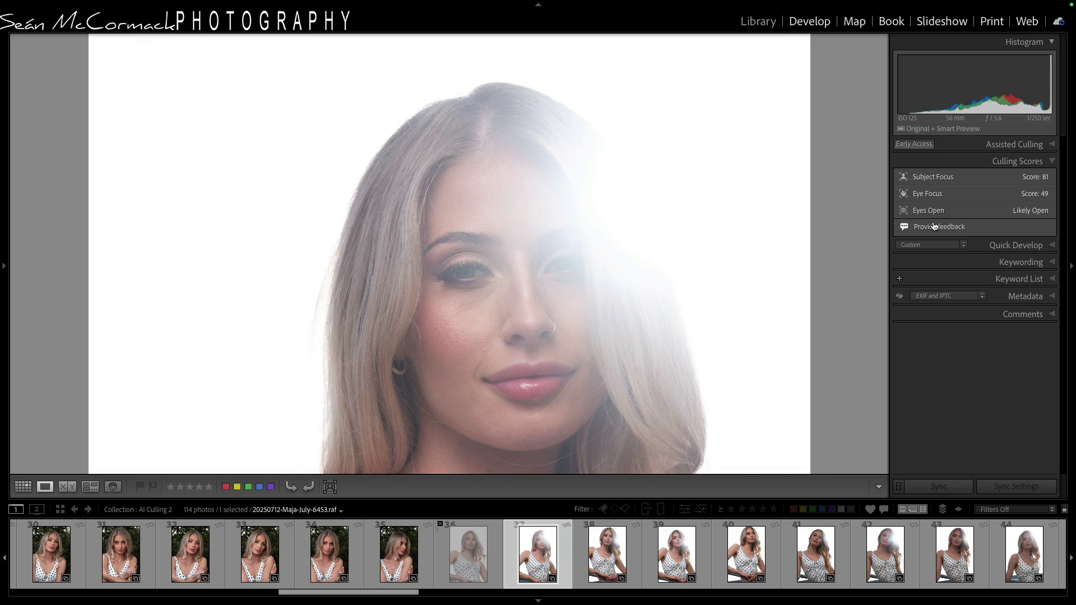
left_click(1024, 144)
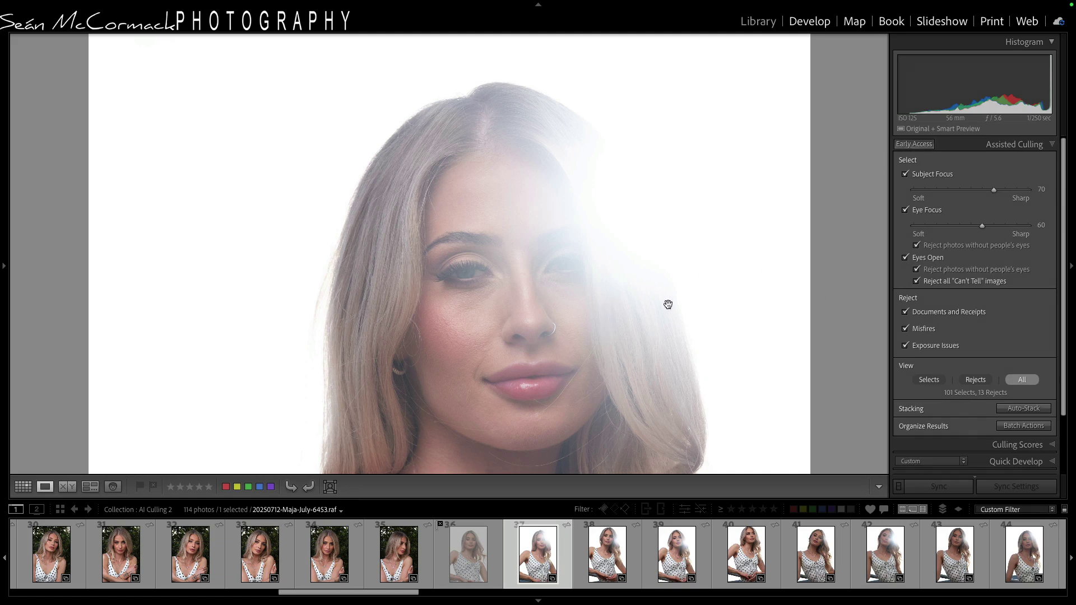
key("g")
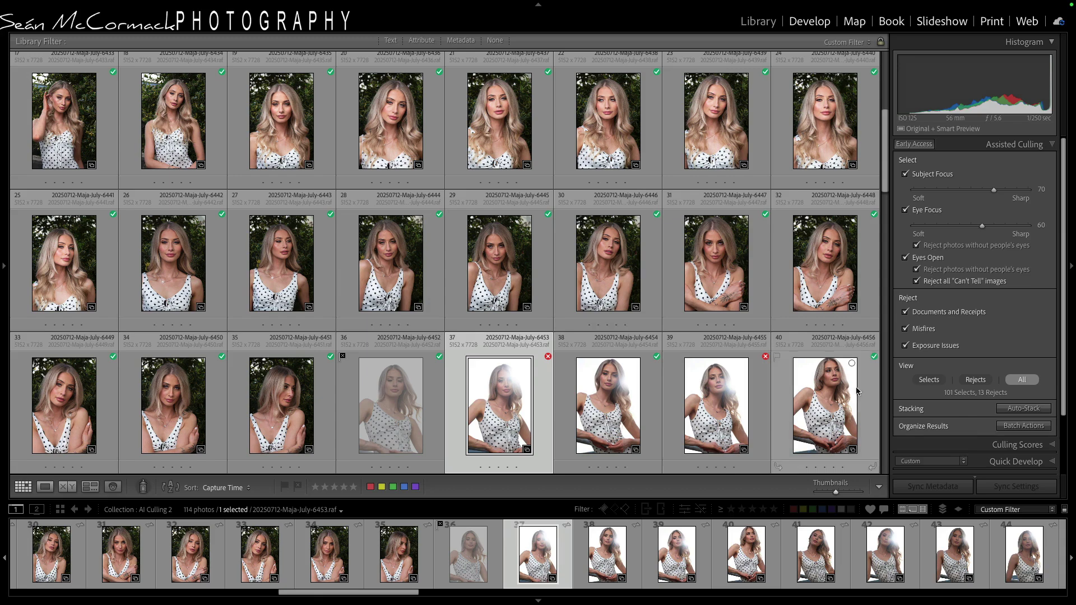
Apply the culling batch actions, rating selected photos two stars and rejected photos one star
left_click(1023, 426)
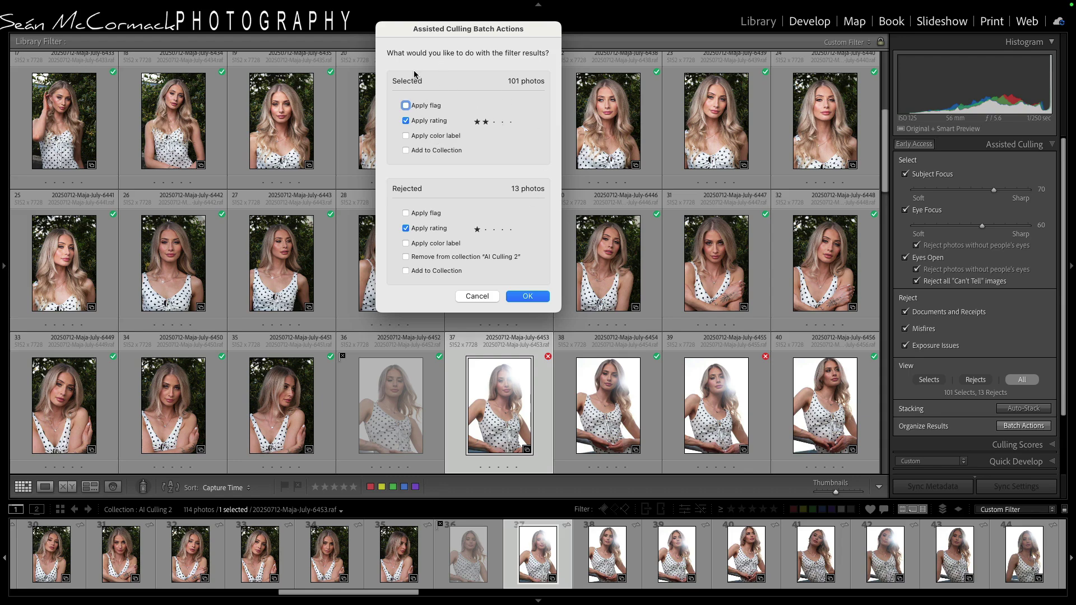
left_click(527, 297)
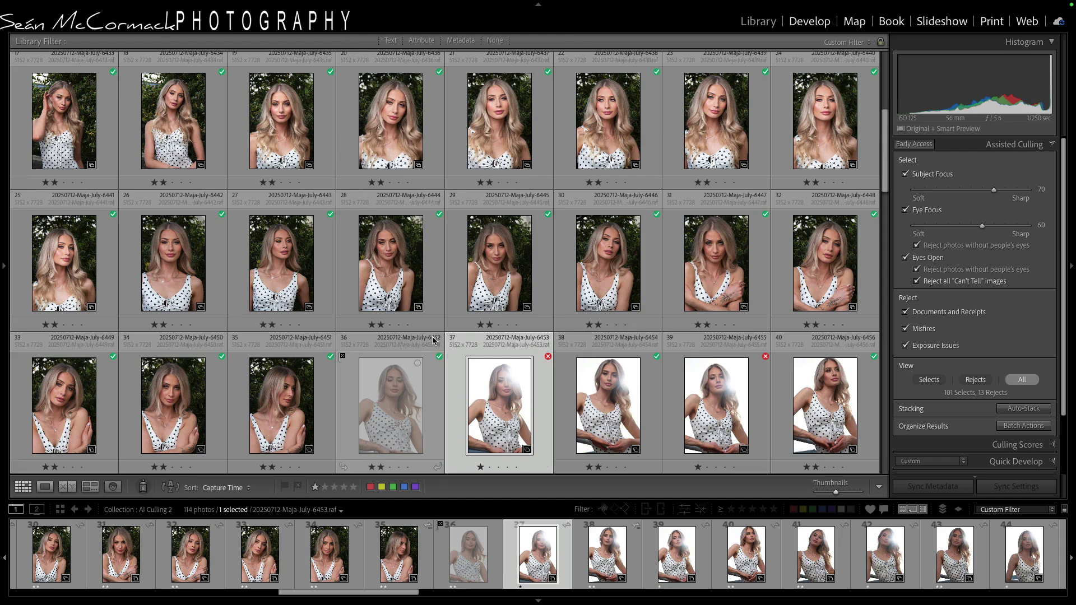
left_click(1016, 427)
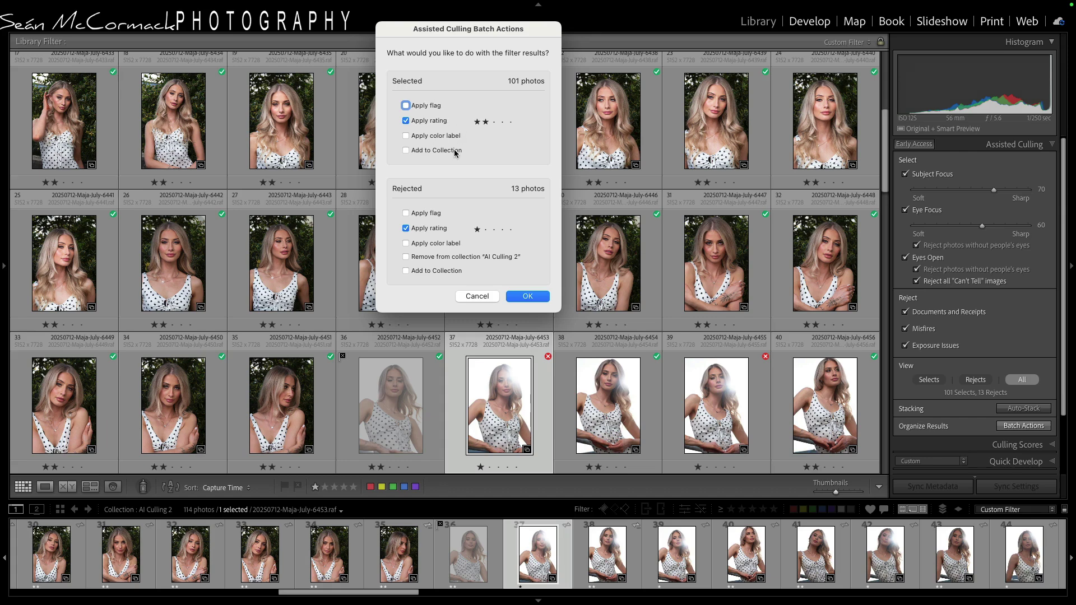
left_click(463, 299)
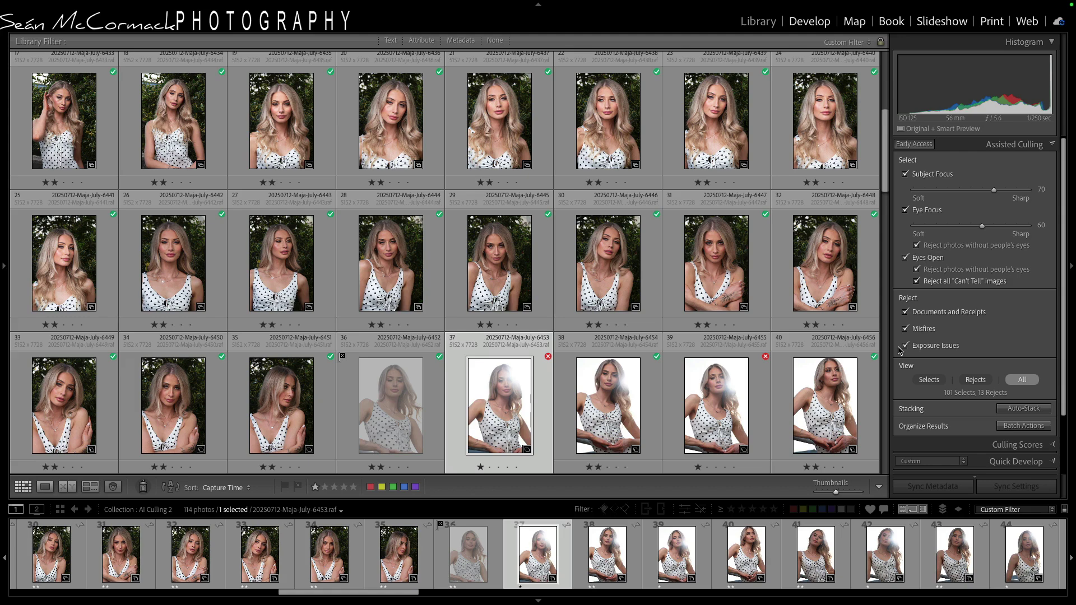
Start auto-stacking by visual similarity and try levels from the least similar up to about 80% toward More Similar
left_click(1019, 409)
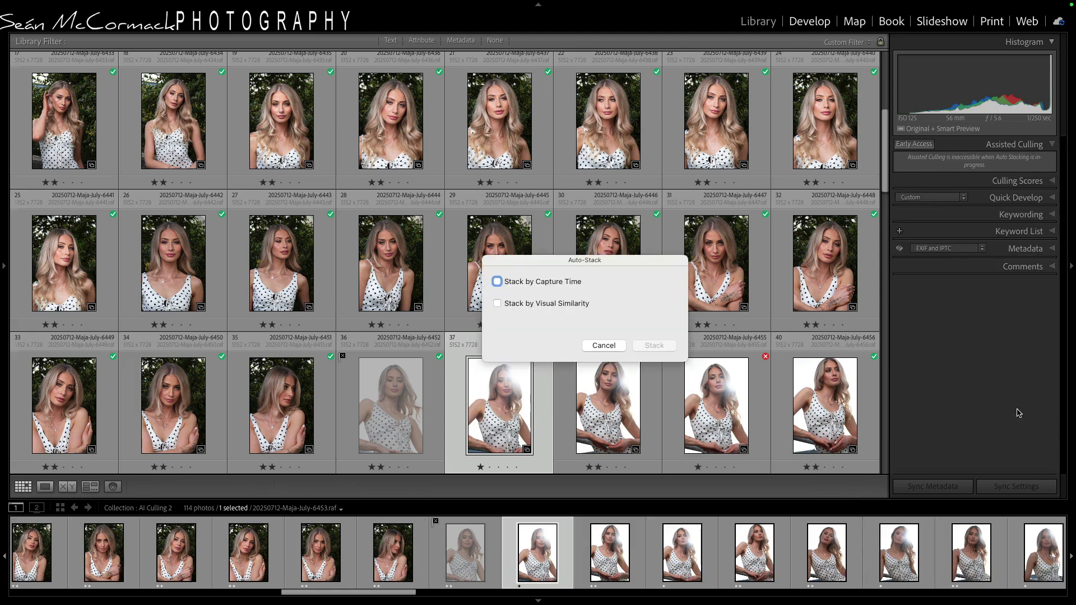
left_click(553, 305)
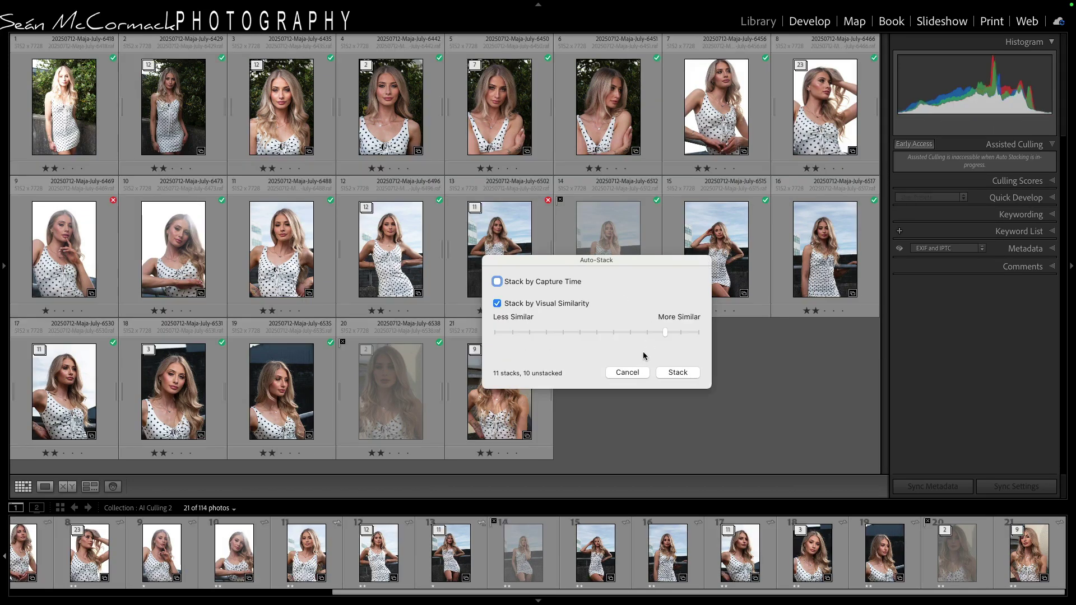
left_click(489, 333)
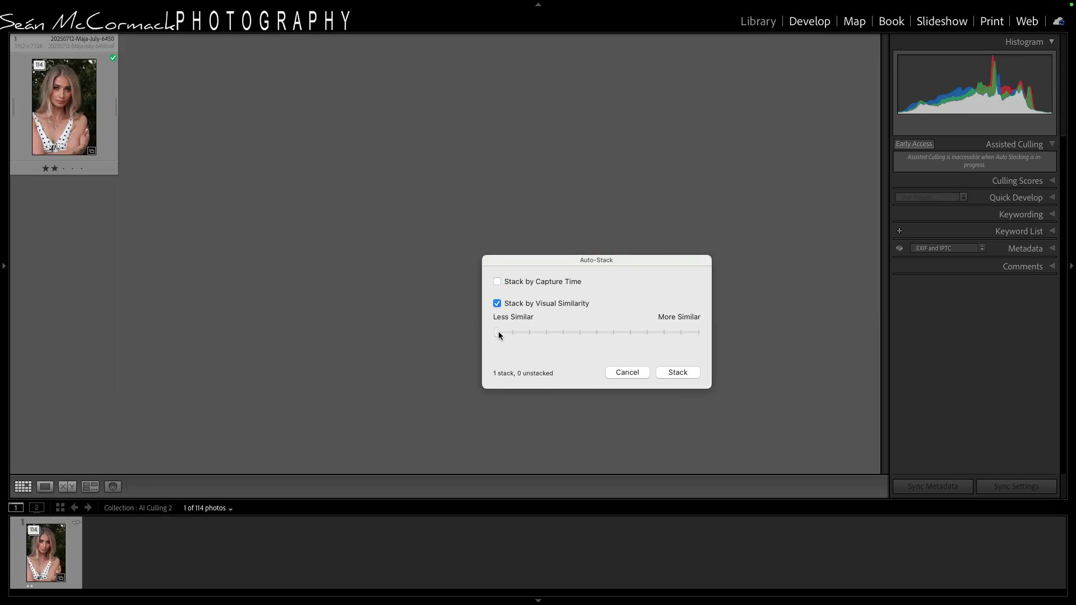
left_click_drag(499, 335, 617, 333)
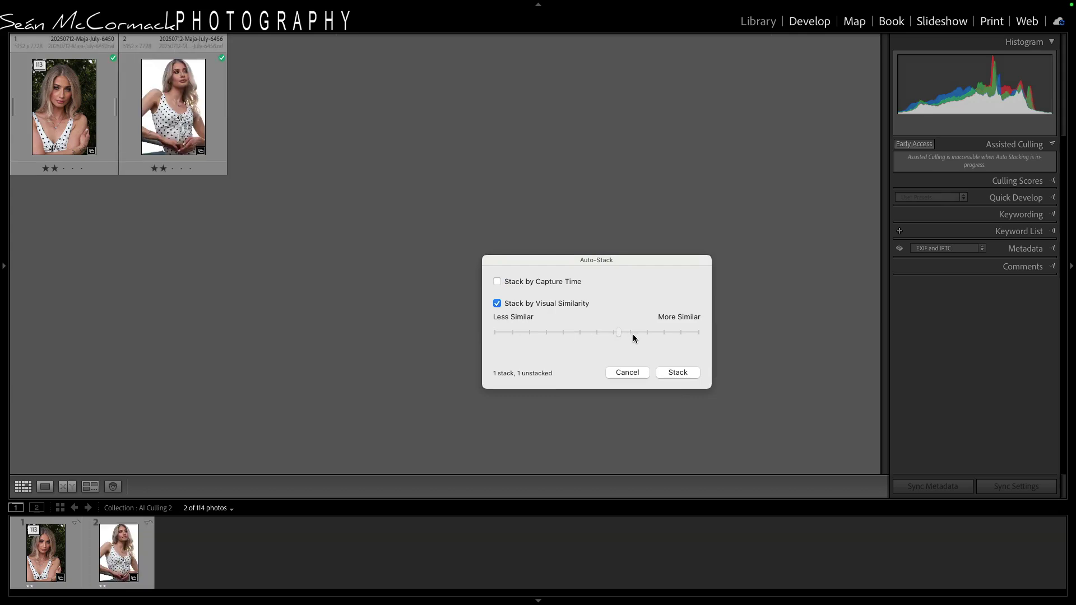
left_click(637, 335)
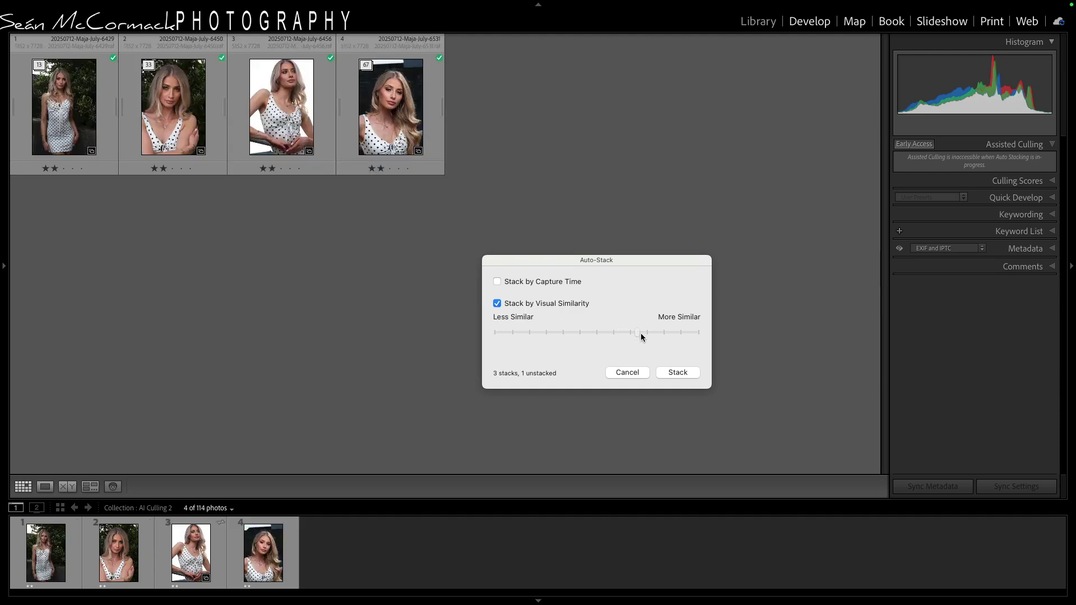
left_click(648, 334)
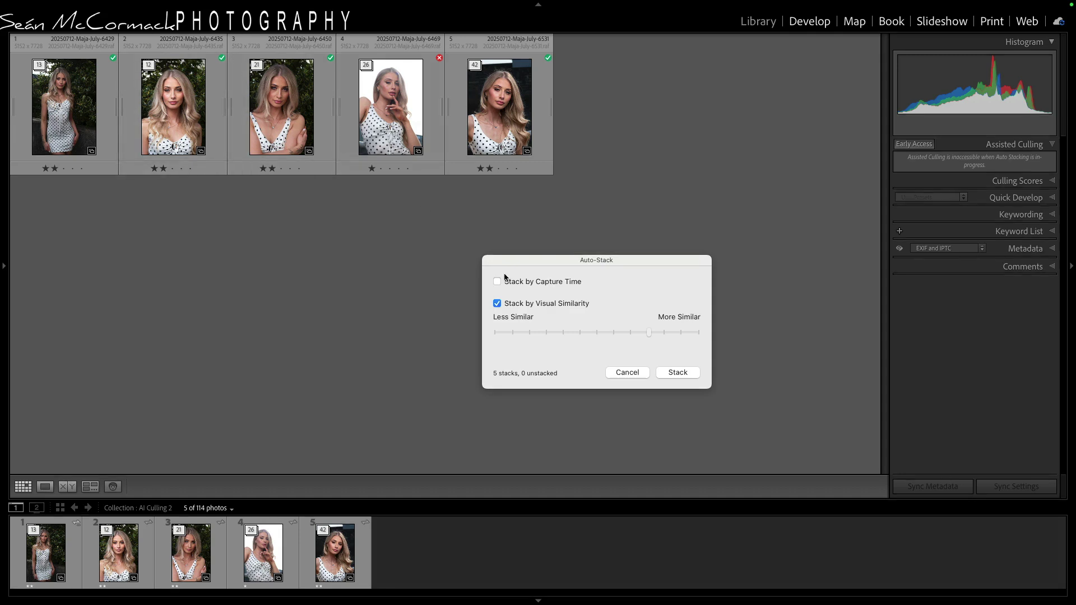
left_click(663, 333)
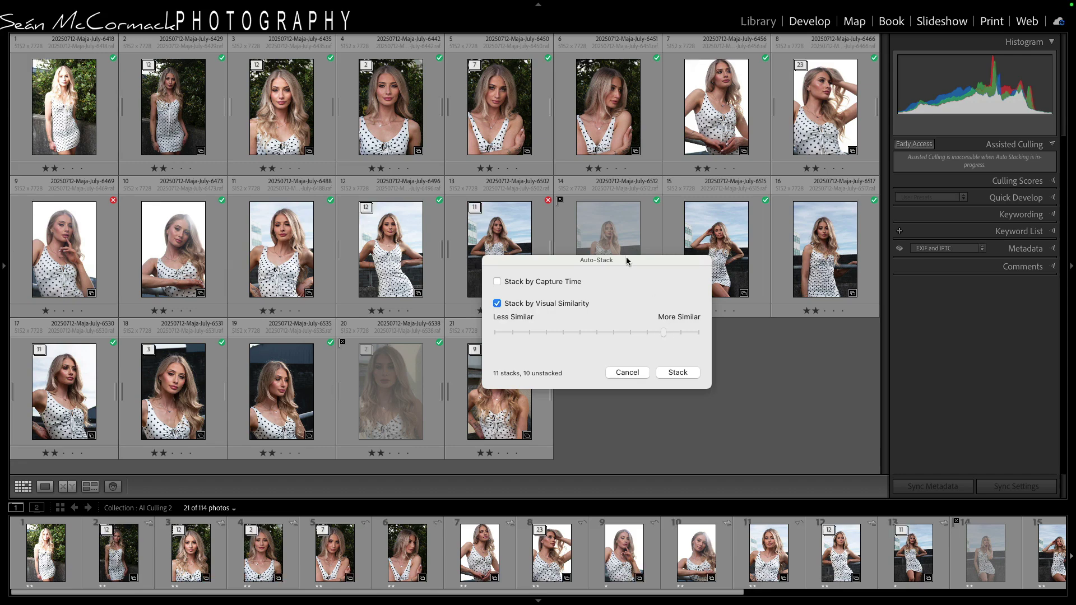
Move the Auto-Stack dialog clear of the thumbnails, compare nearby similarity levels, and stack the photos at about 80% toward More Similar
left_click_drag(627, 260, 803, 341)
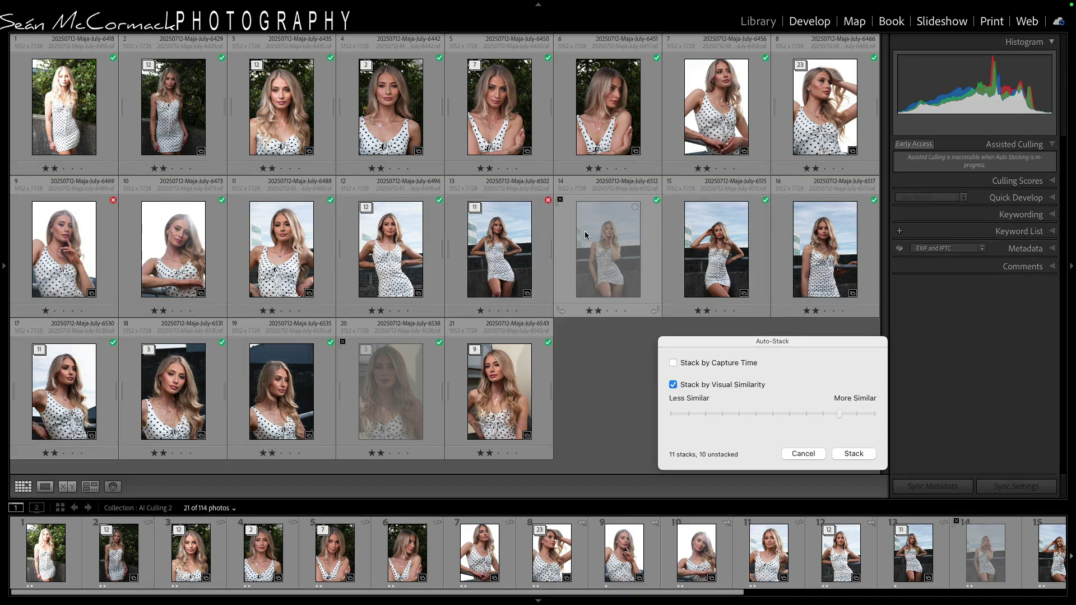
left_click(832, 414)
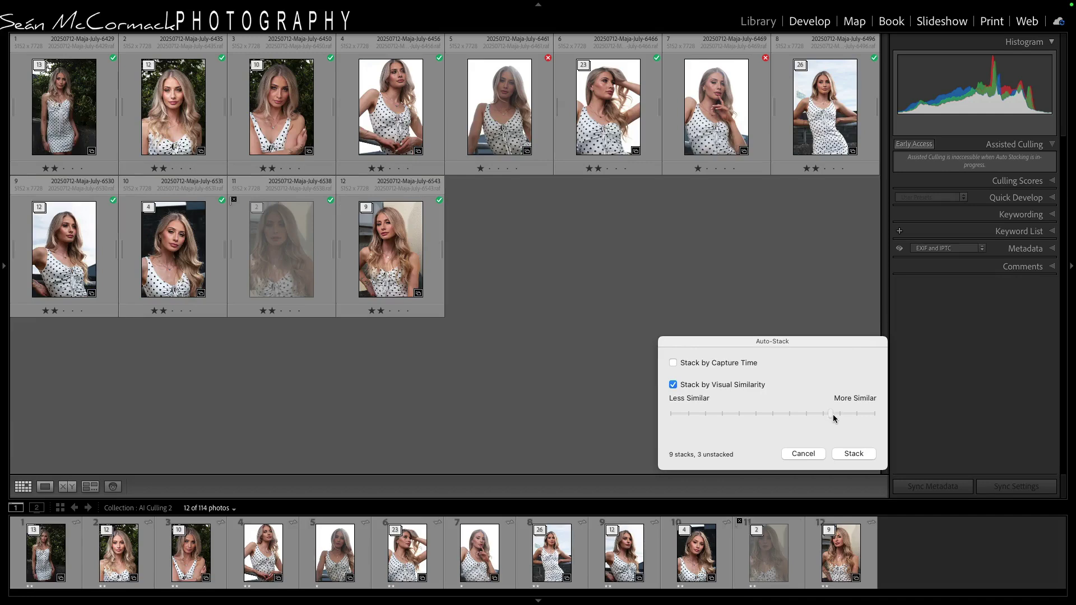
left_click(839, 415)
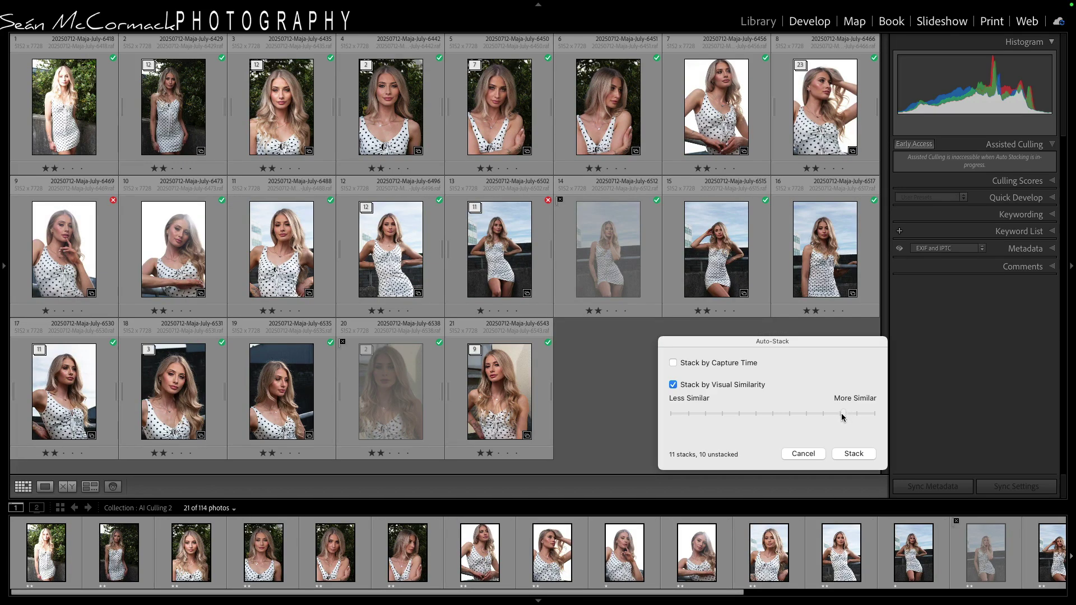
left_click_drag(843, 417, 843, 416)
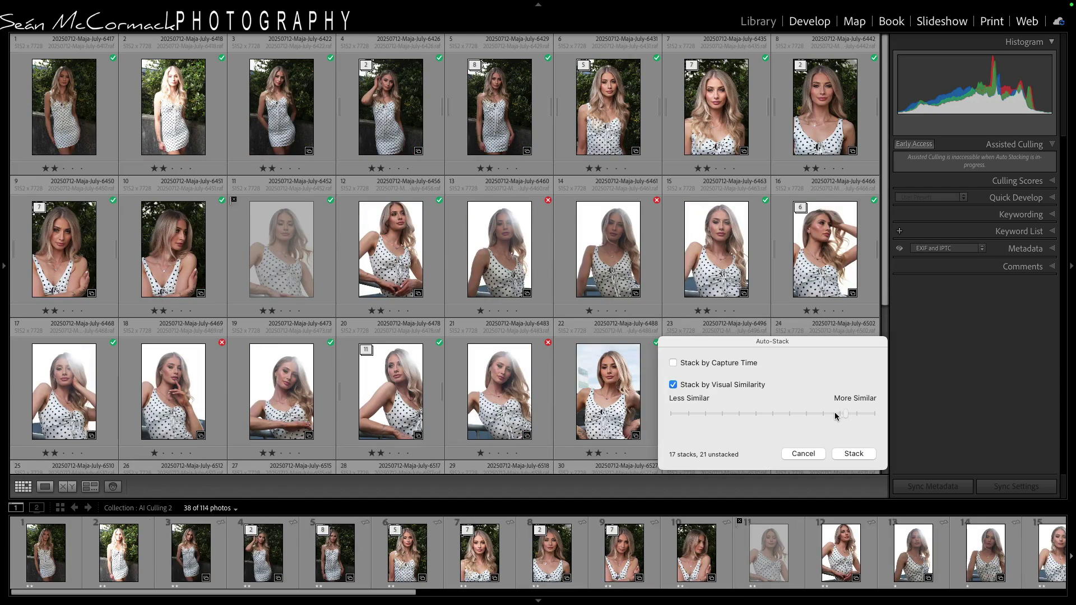
left_click(834, 416)
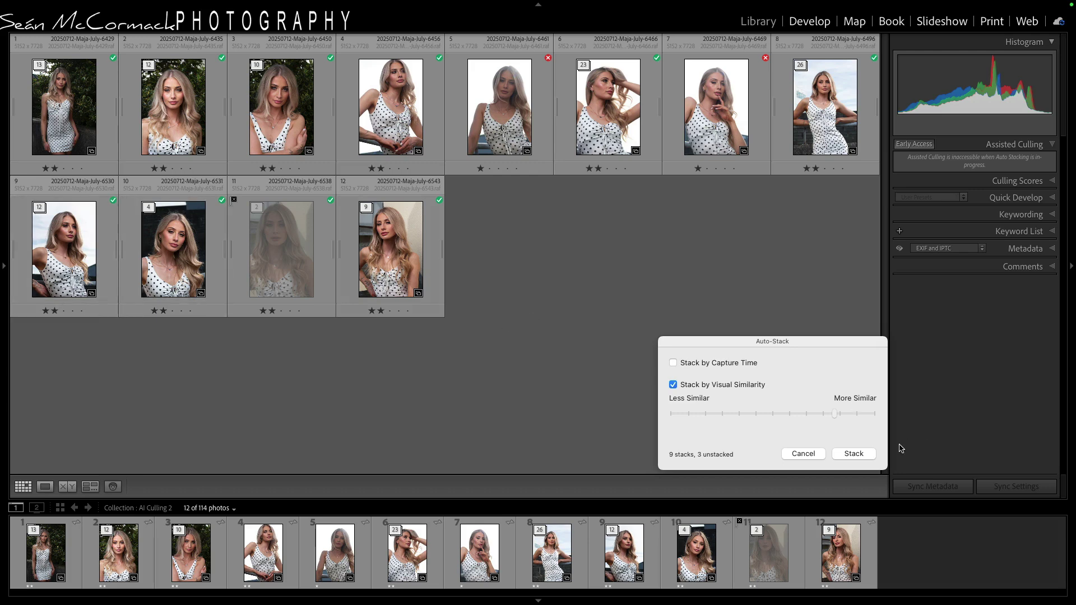
left_click(852, 454)
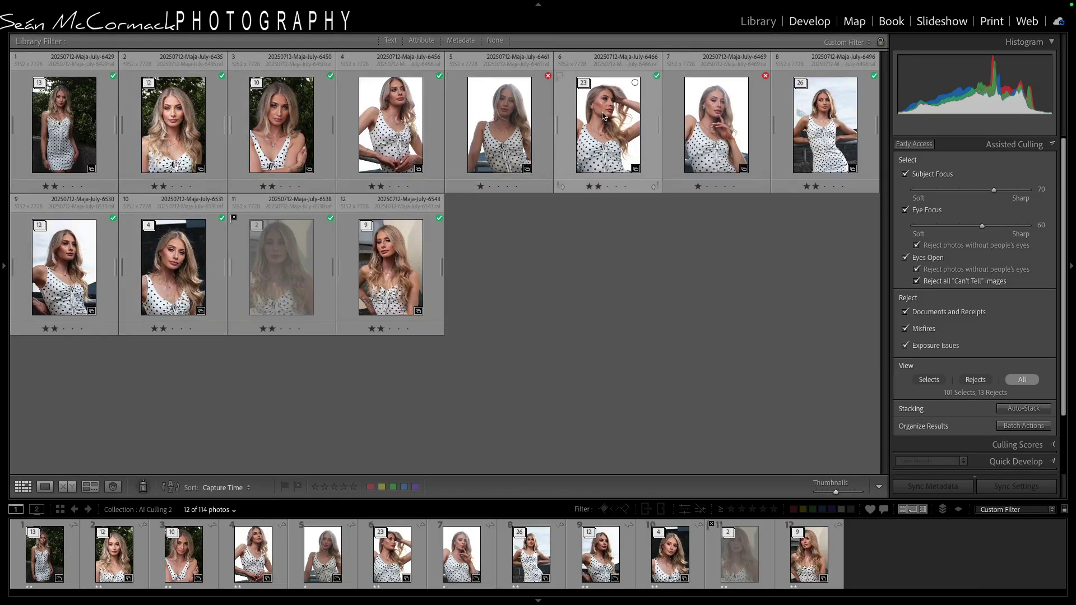
Expand the 23-photo stack and look through the images inside it
left_click(585, 88)
scroll(569, 350, "down", 3)
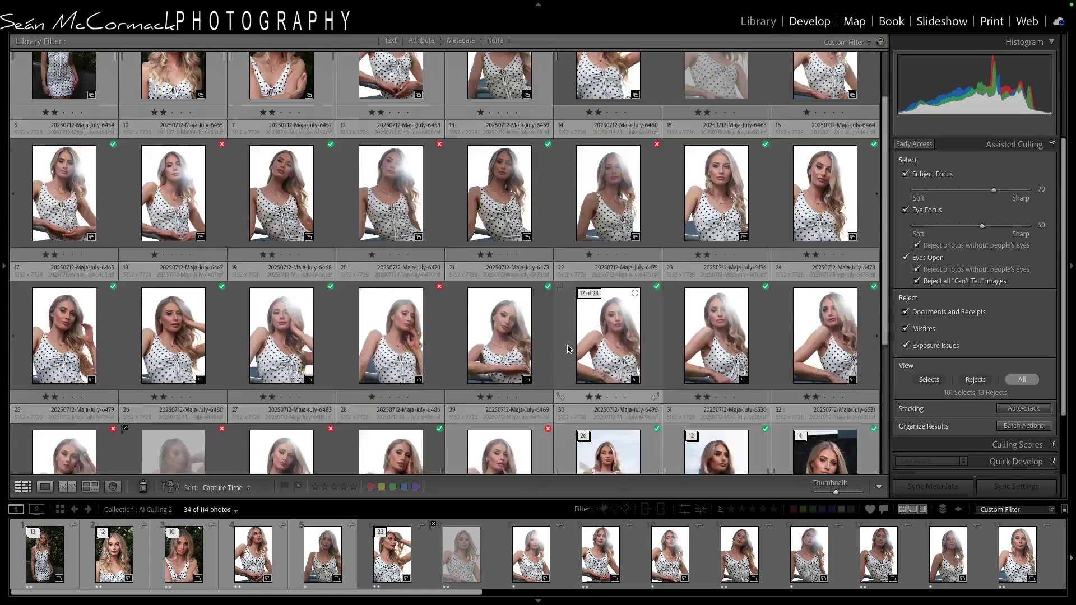
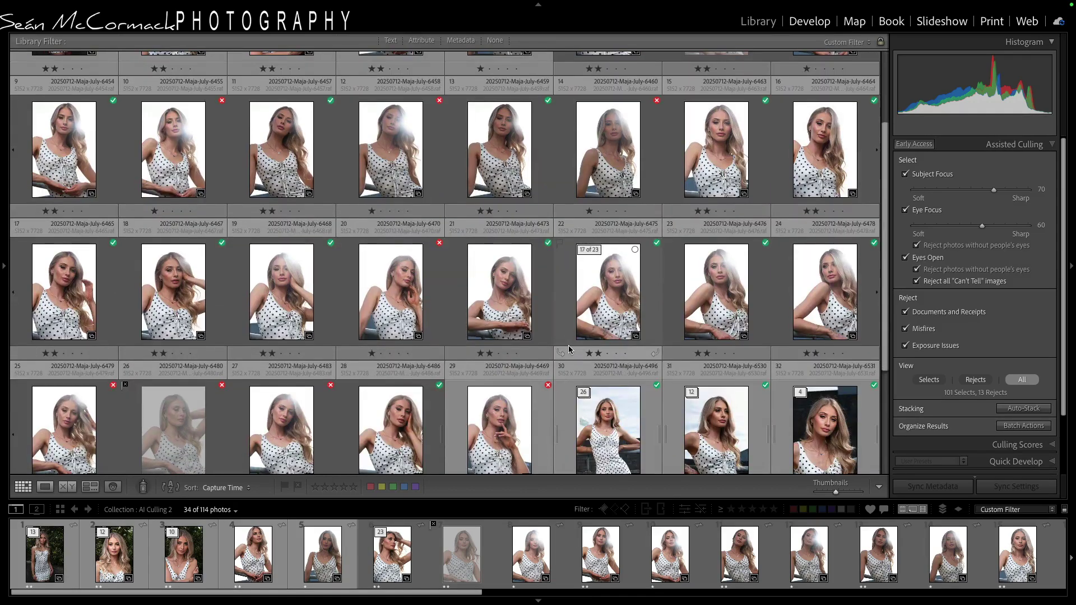
scroll(568, 349, "up", 5)
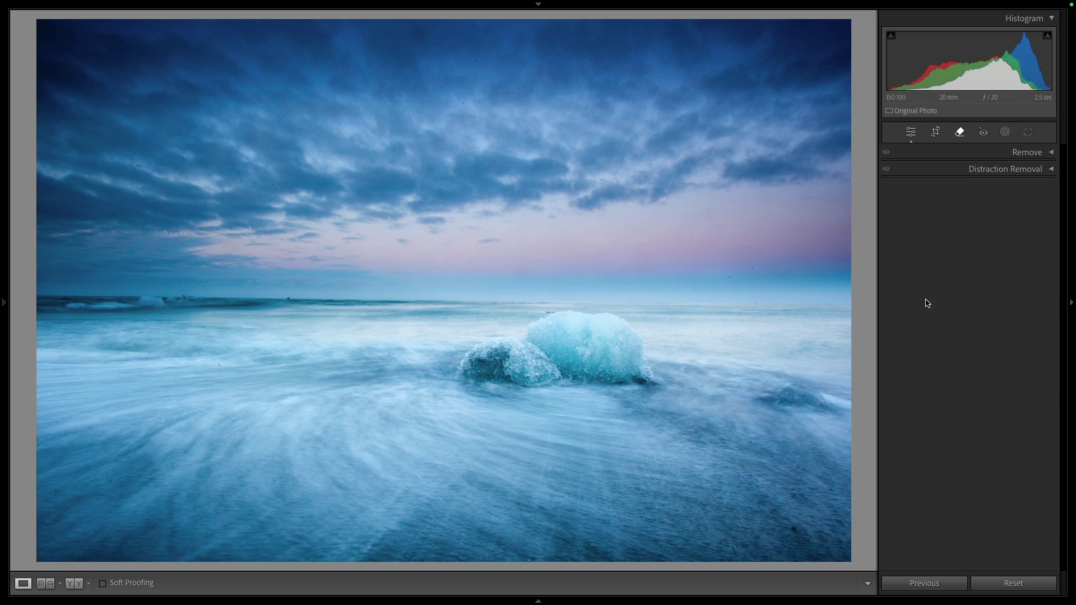
Start Crop & Straighten on the iceberg seascape and enlarge and reduce the image within the crop view
left_click(935, 131)
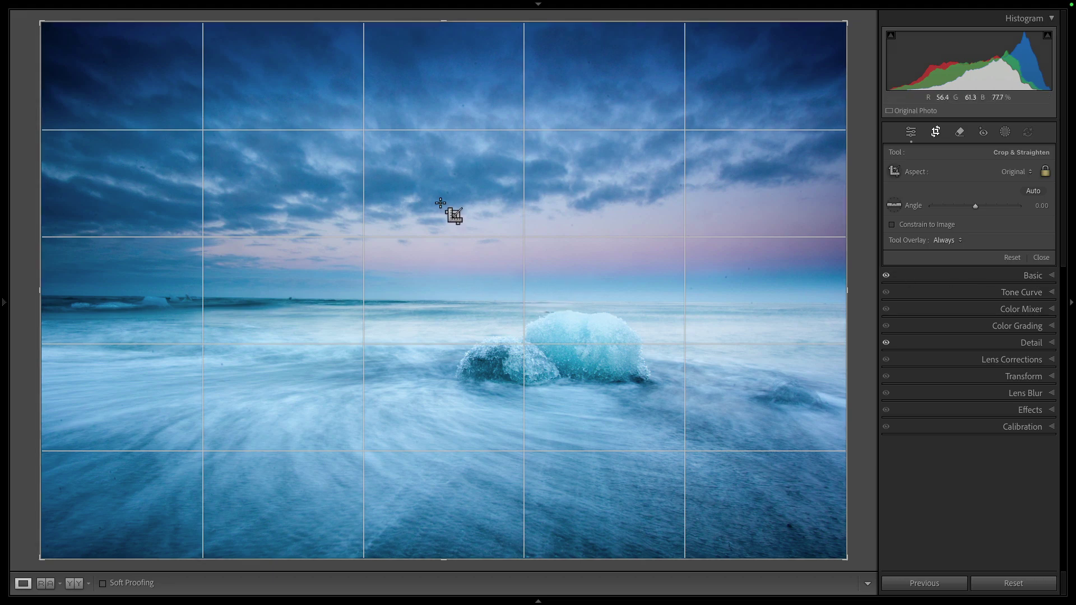
key("ctrl+equal")
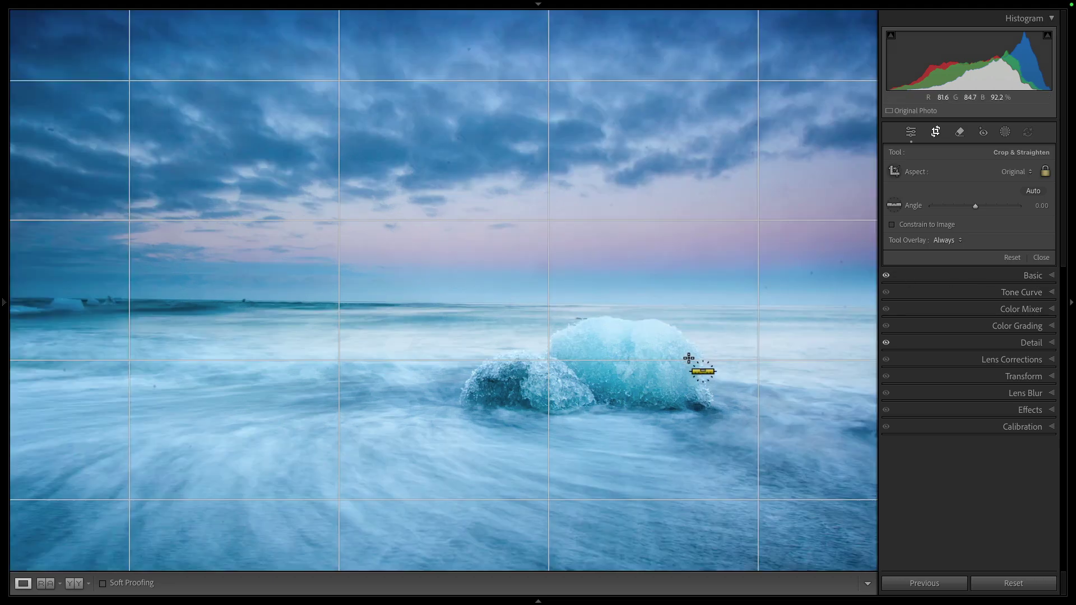
key("ctrl+minus")
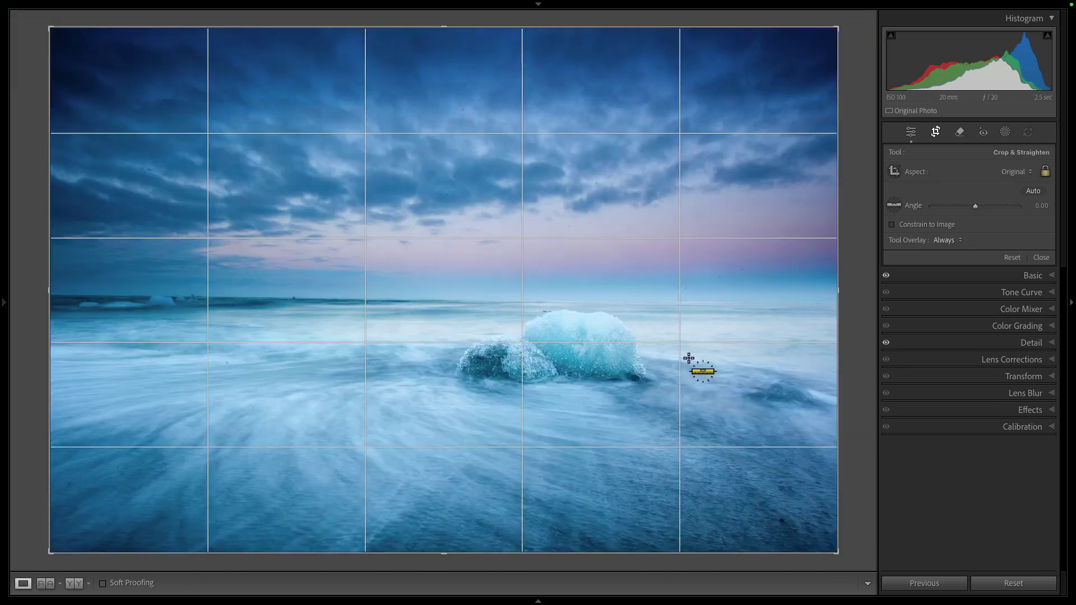
Straighten the iceberg seascape along the horizon by about -0.96 degrees and apply the crop
key("ctrl+equal")
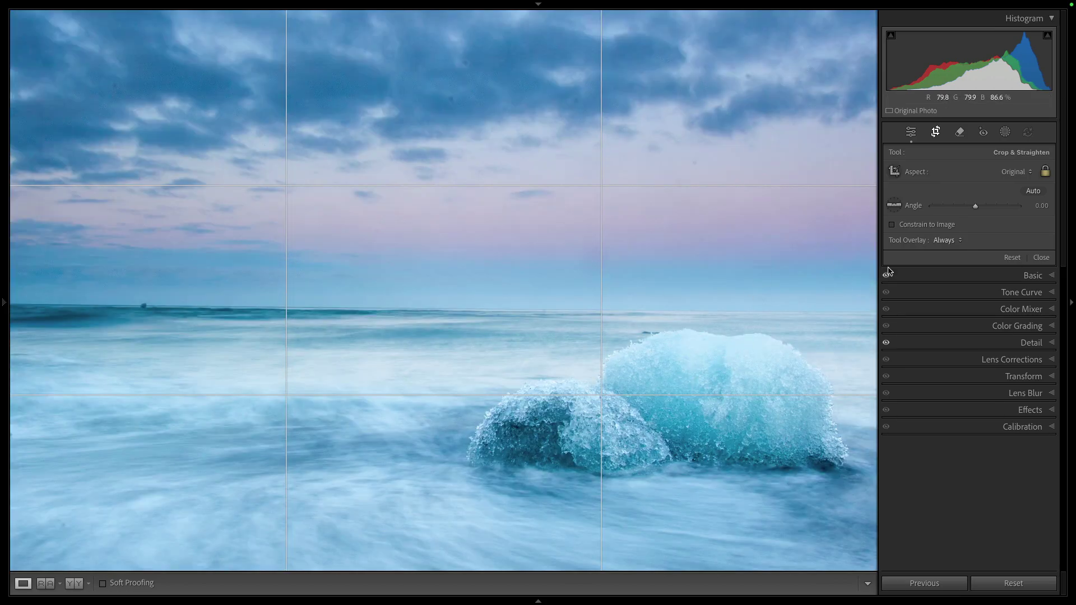
left_click(894, 205)
left_click_drag(152, 304, 720, 313)
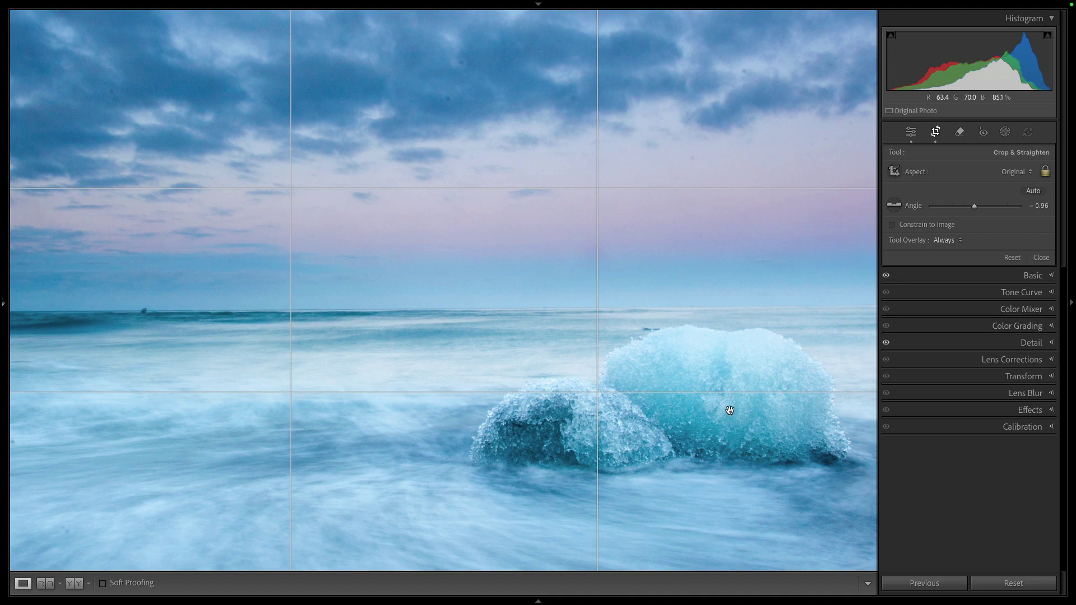
key("z")
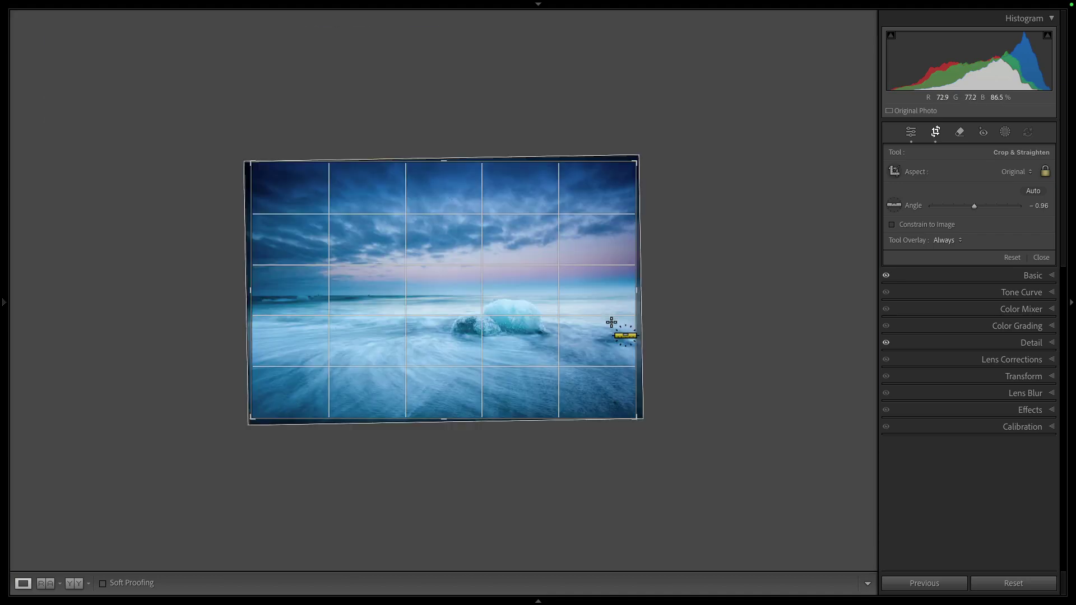
mouse_move(2, 302)
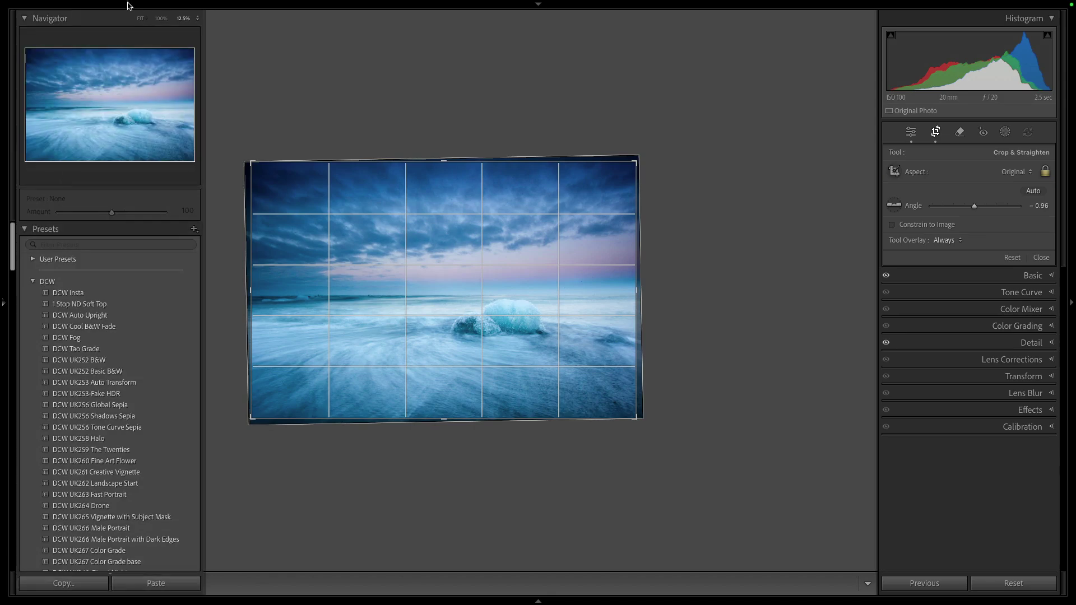
left_click(141, 18)
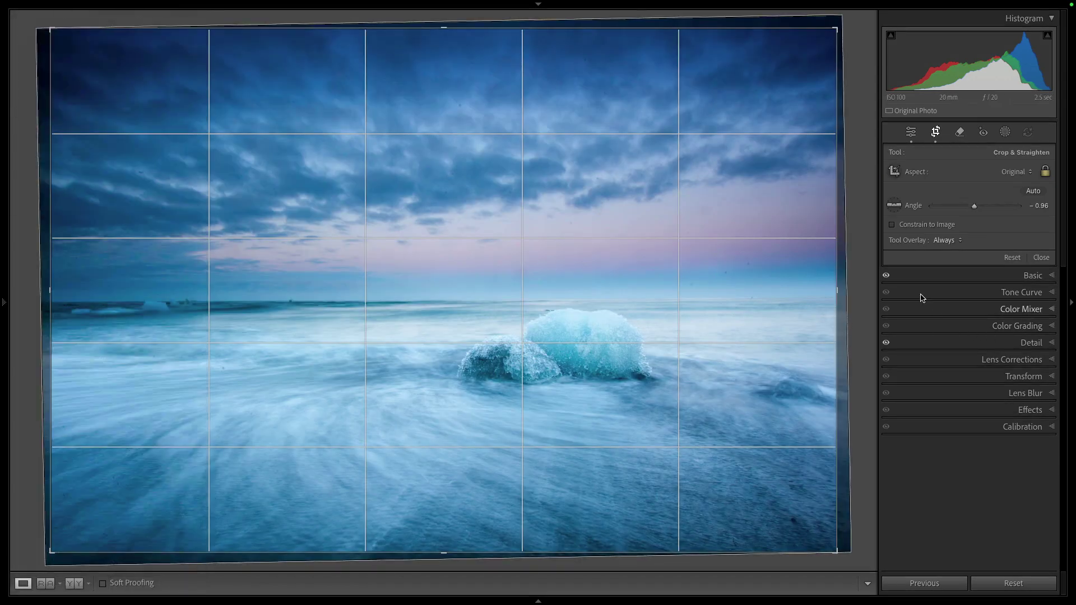
key("Return")
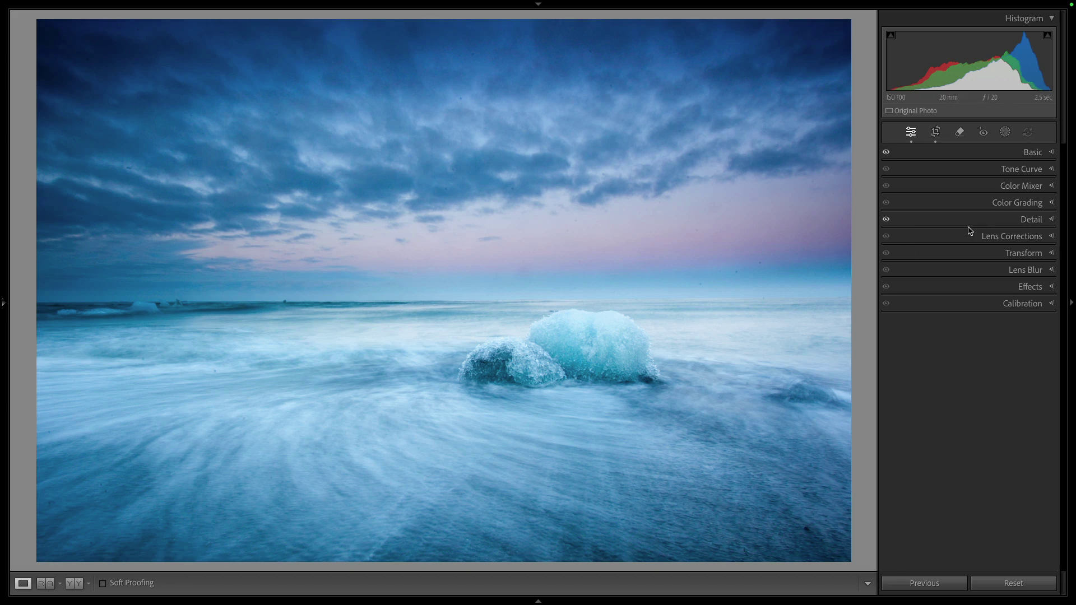
Sample the pink sky with Point Color and set Hue Shift 8, Sat. Shift 8, Lum. Shift -1 and Variance -10
left_click(1026, 190)
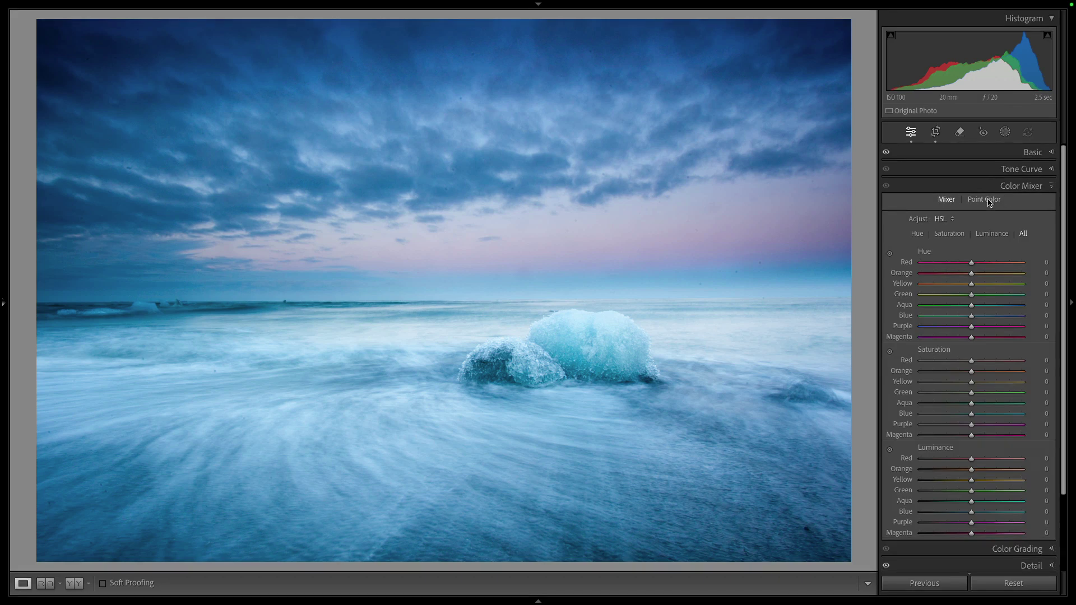
left_click(1001, 200)
left_click(896, 222)
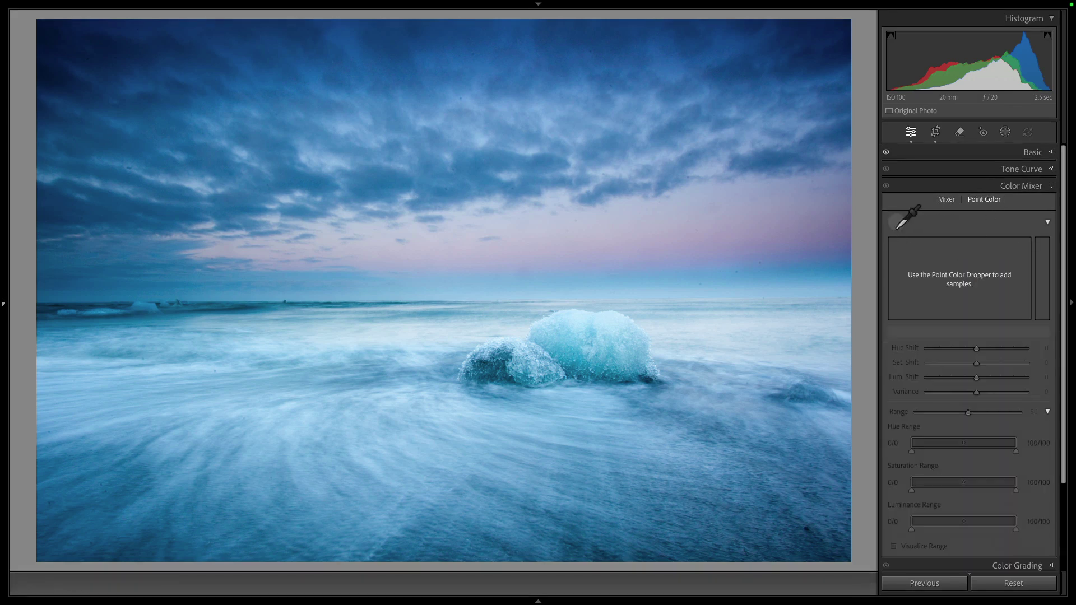
left_click(739, 242)
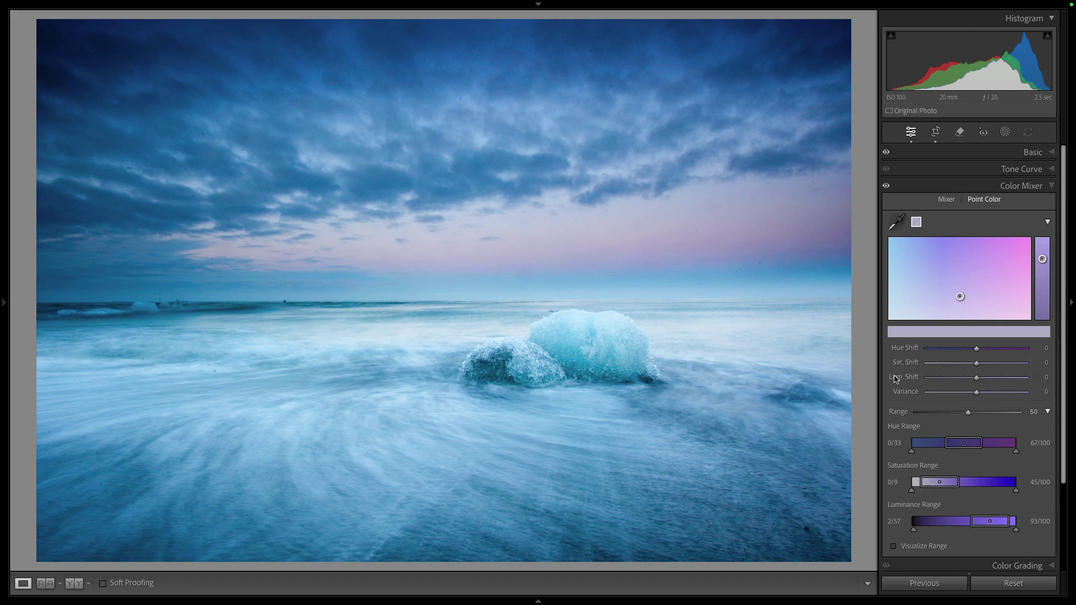
left_click_drag(976, 348, 974, 386)
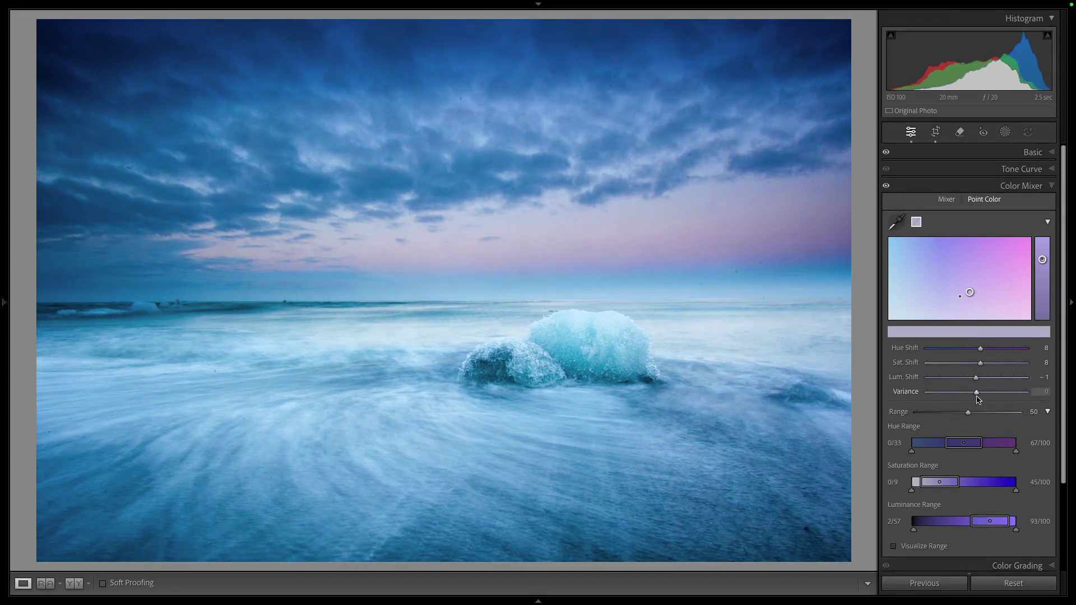
mouse_move(969, 396)
left_mouse_down()
mouse_move(938, 393)
mouse_move(1023, 400)
mouse_move(937, 395)
mouse_move(1025, 397)
mouse_move(937, 398)
mouse_move(986, 405)
mouse_move(943, 411)
mouse_move(1009, 410)
mouse_move(972, 408)
left_mouse_up()
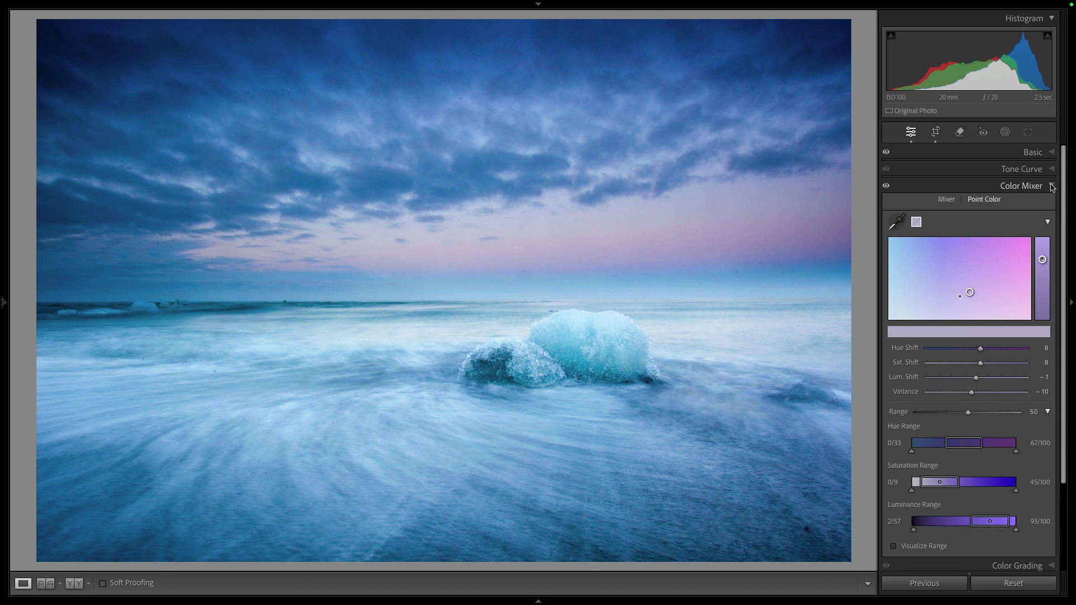
Apply automatic dust removal to the seascape from Distraction Removal, with Visualize Spots turned on
left_click(960, 132)
left_click(1026, 152)
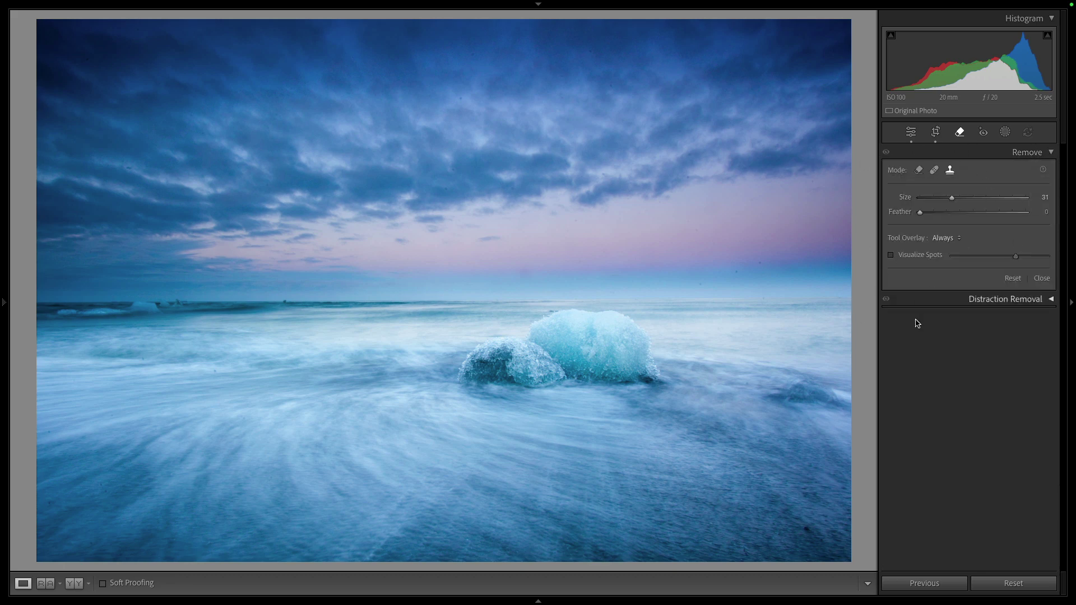
left_click(1035, 303)
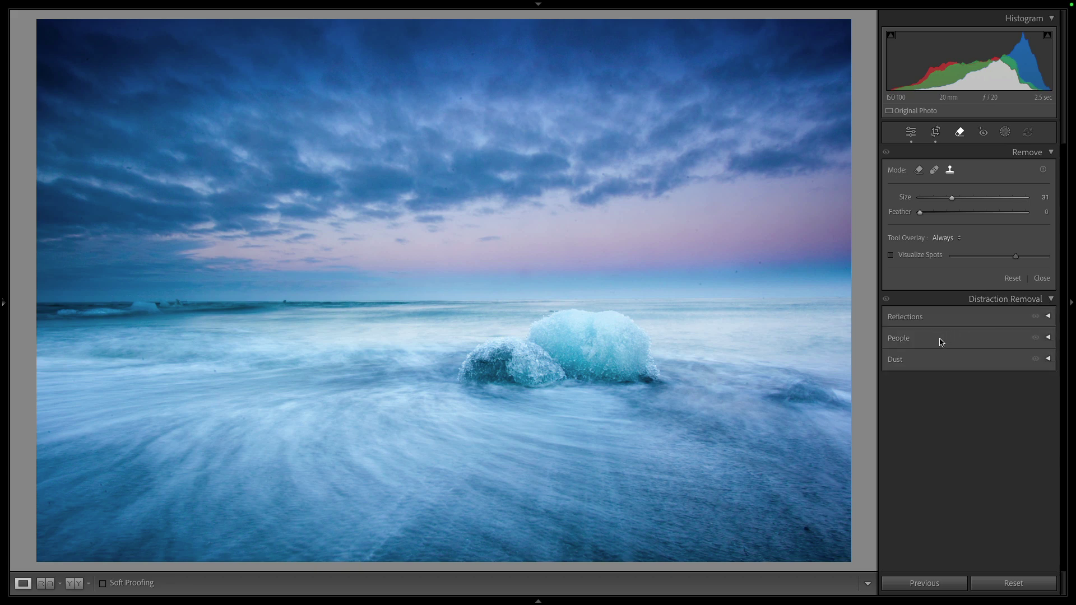
left_click(1047, 318)
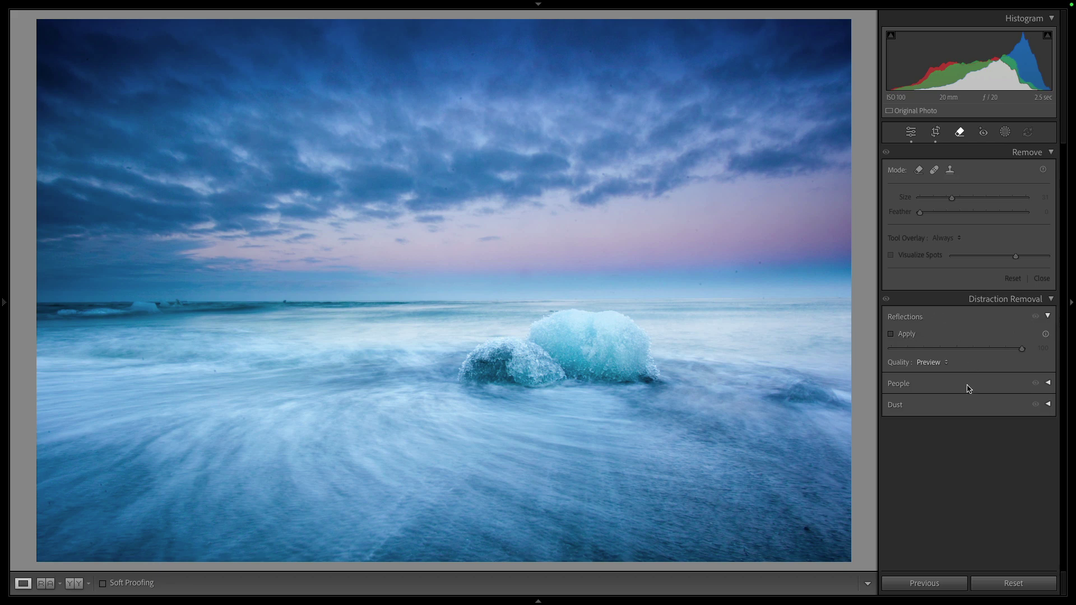
left_click(1048, 406)
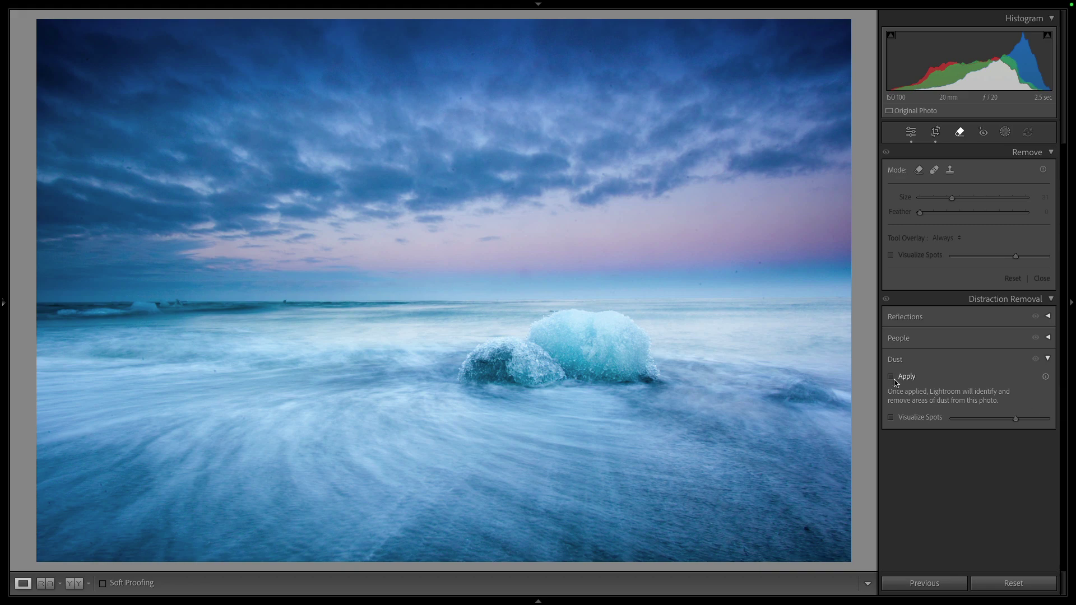
left_click(898, 419)
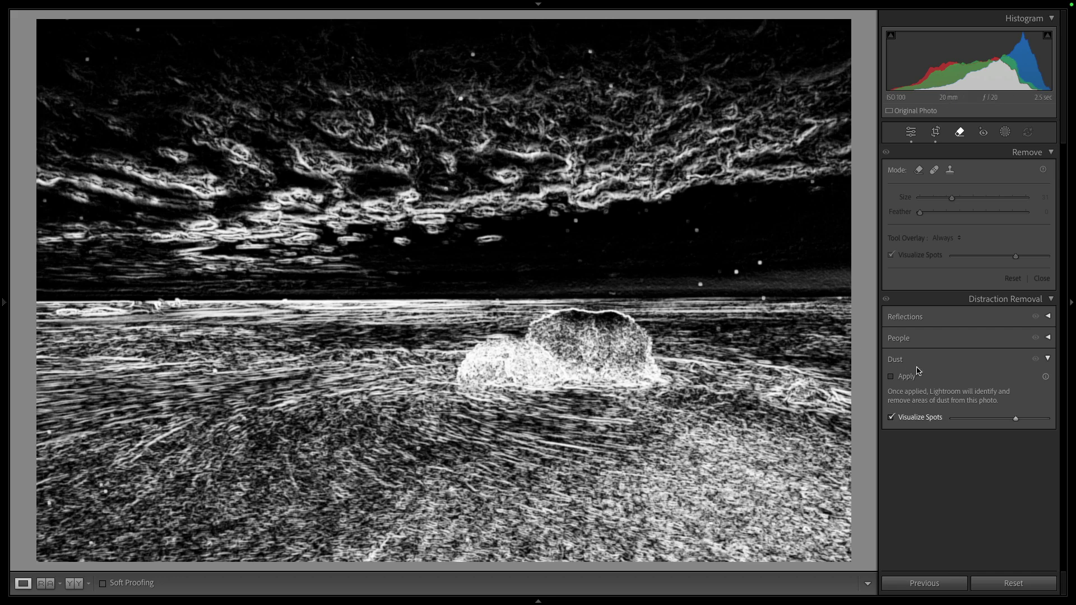
left_click(891, 376)
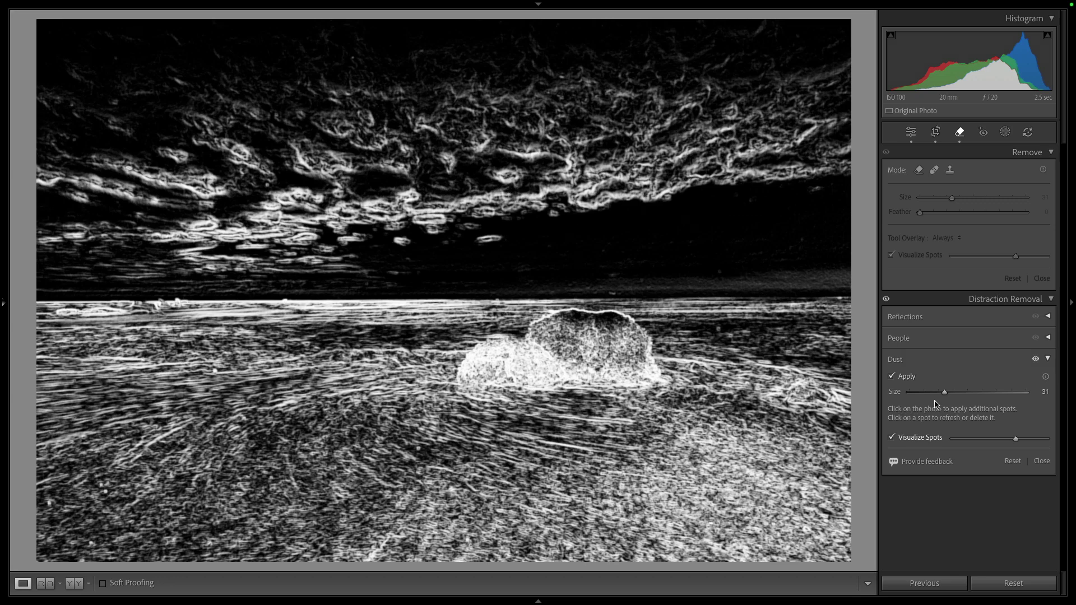
Set the dust spot size to 11 and add extra removal spots in the upper part of the sky
left_click_drag(945, 394, 921, 392)
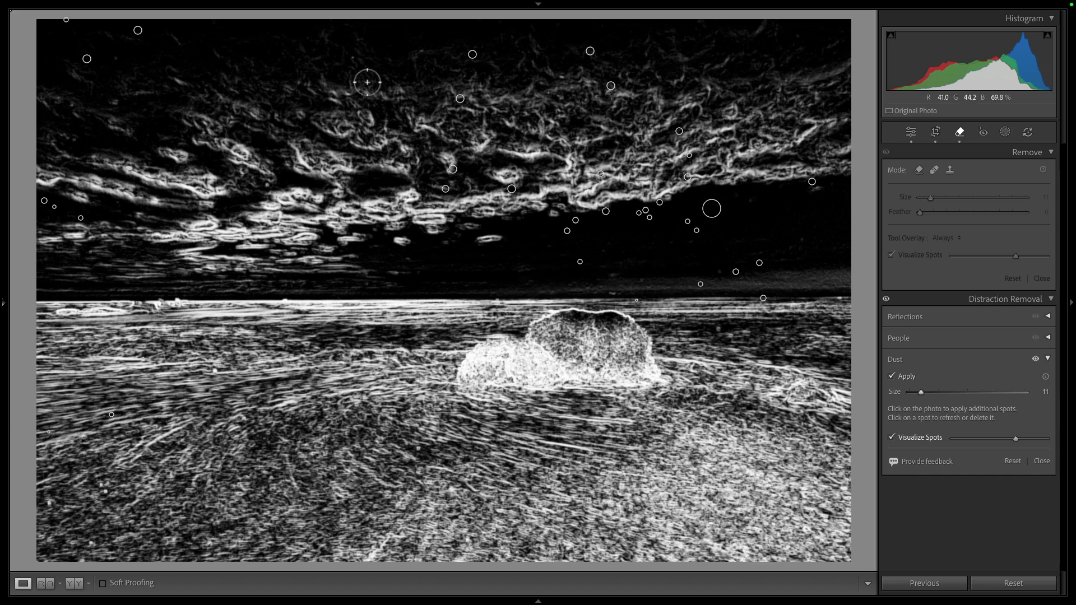
left_click(355, 66)
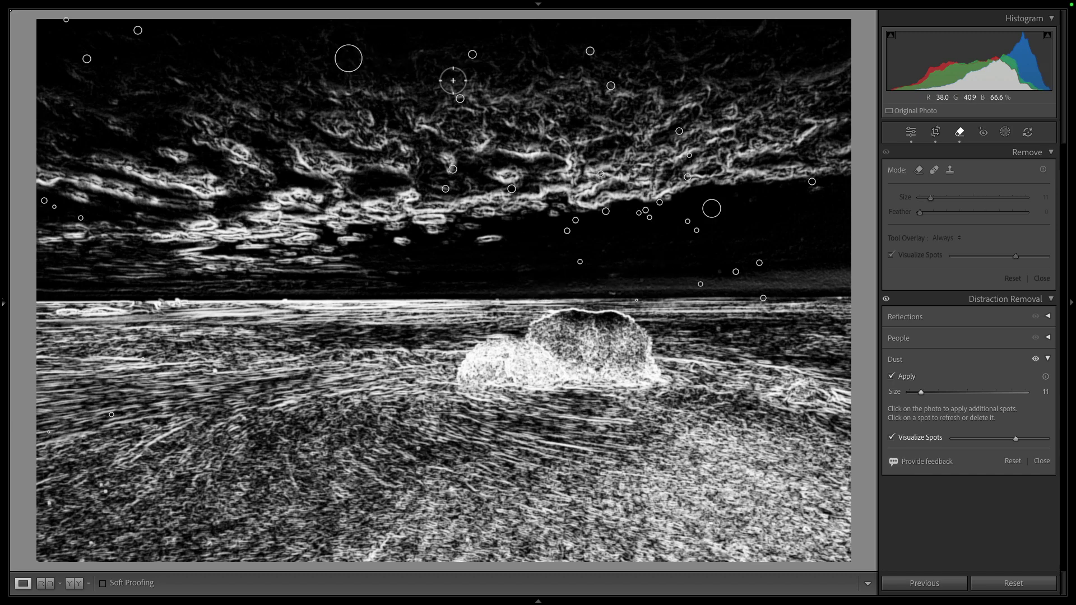
left_click(424, 52)
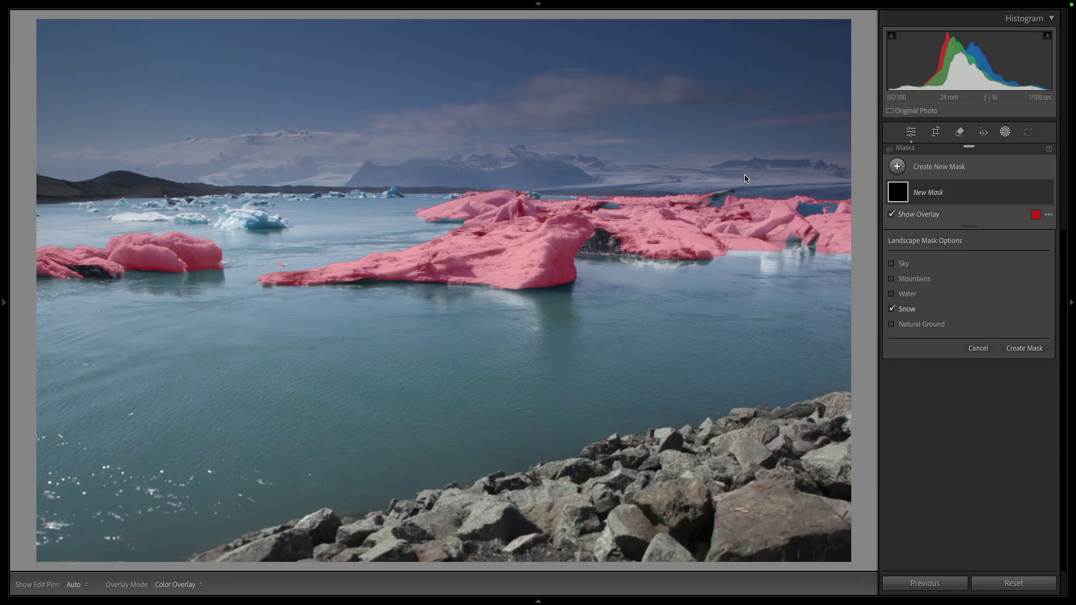
Collapse the DCW preset group and open the Adaptive: Landscape presets for the glacier lagoon photo
mouse_move(3, 302)
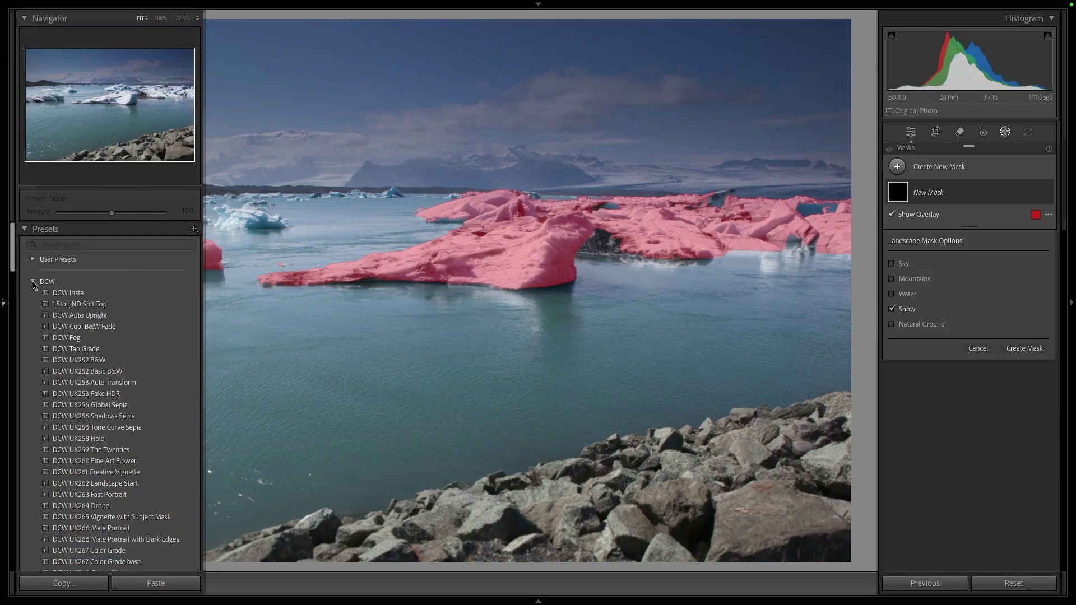
left_click(30, 280)
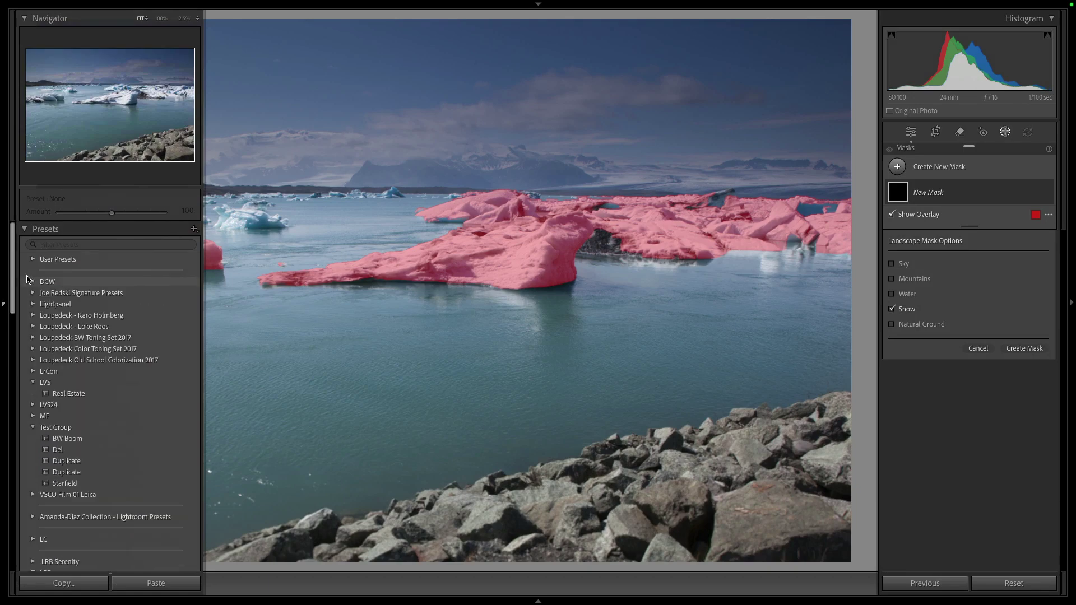
scroll(173, 359, "down", 3)
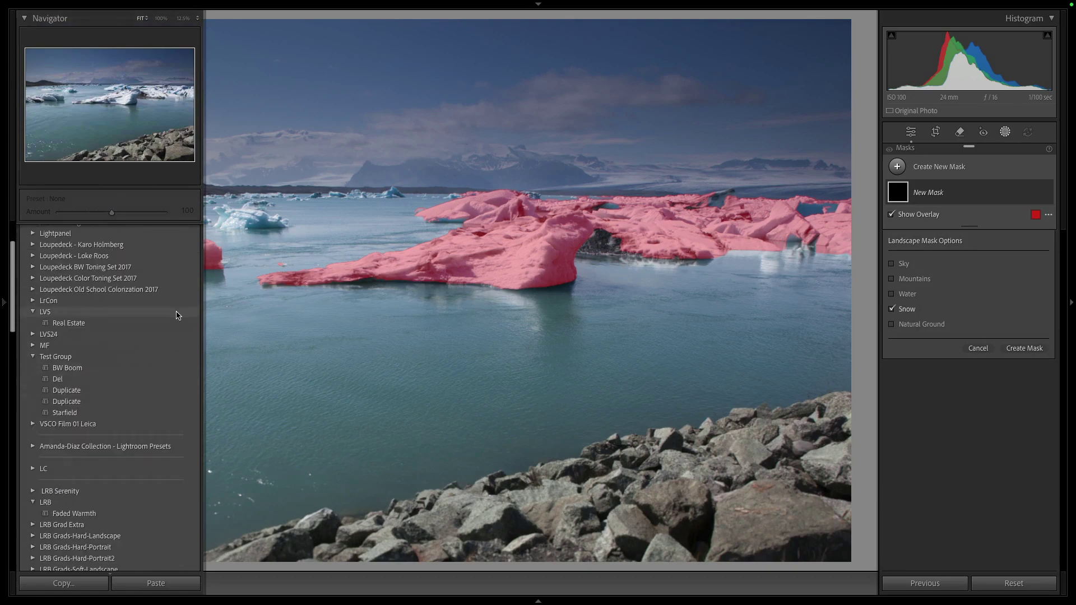
scroll(175, 315, "down", 15)
scroll(186, 330, "down", 4)
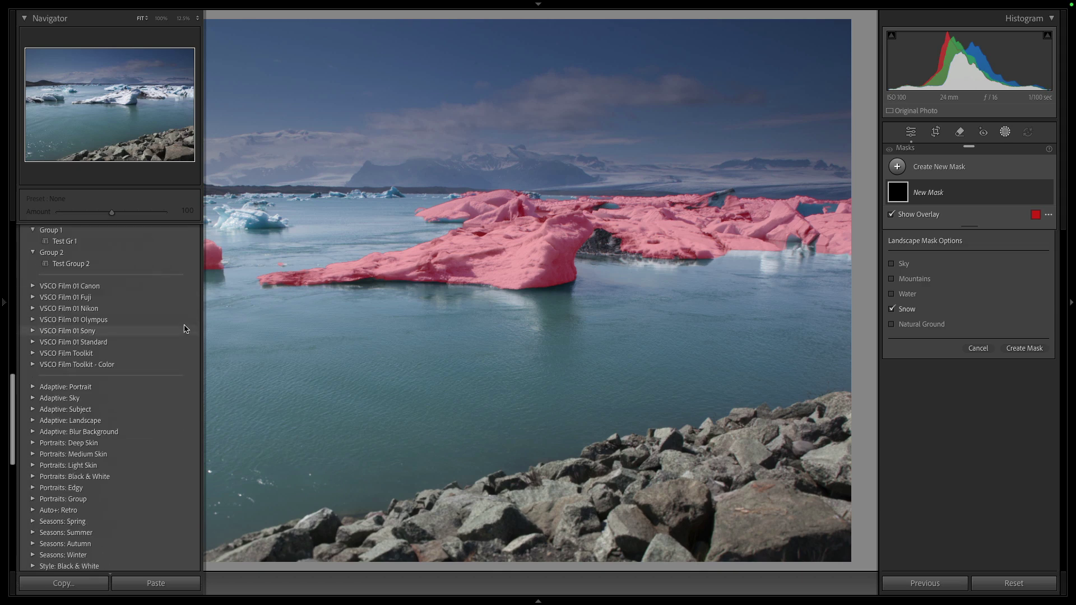
left_click(32, 421)
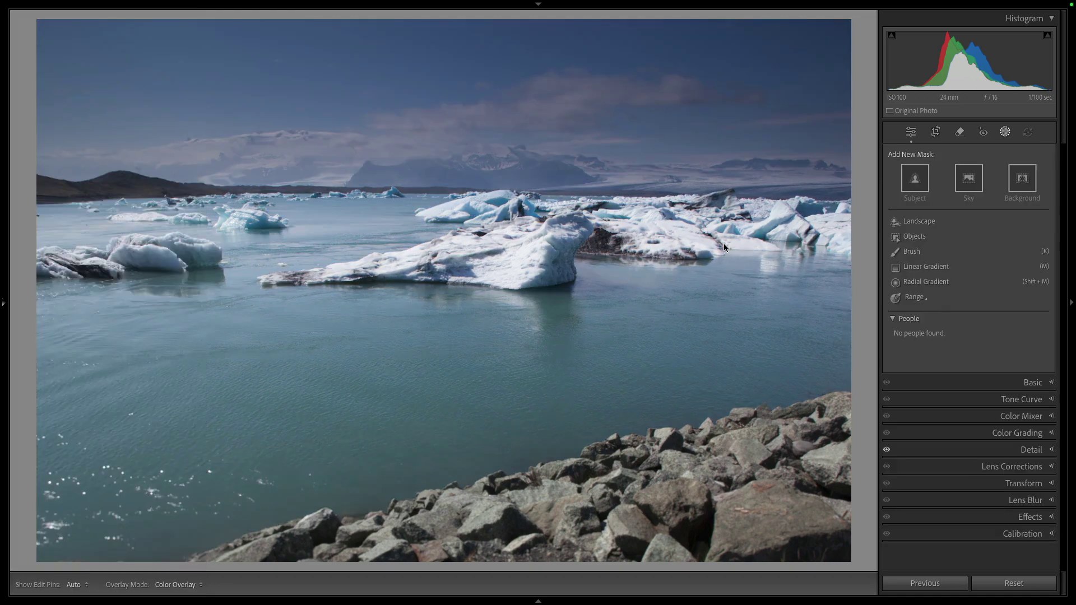
Remove the large central iceberg and its reflection with the Remove tool, keeping Detect objects on
left_click(960, 132)
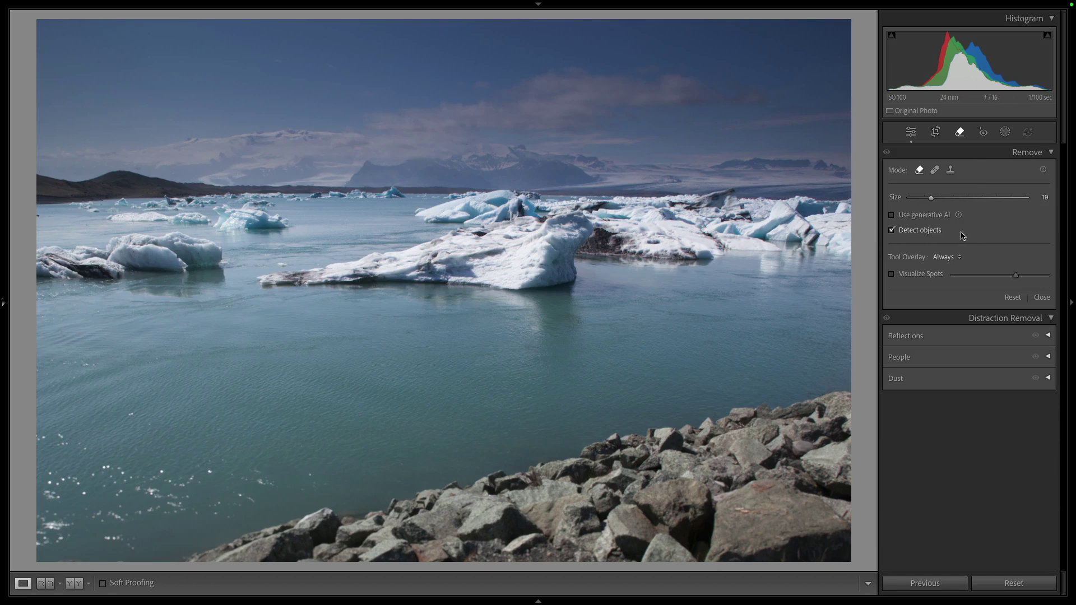
mouse_move(272, 280)
left_mouse_down()
mouse_move(464, 276)
mouse_move(438, 246)
mouse_move(566, 226)
mouse_move(561, 263)
mouse_move(493, 295)
mouse_move(510, 295)
mouse_move(519, 336)
mouse_move(557, 351)
mouse_move(554, 309)
mouse_move(529, 323)
mouse_move(533, 299)
mouse_move(510, 297)
mouse_move(512, 285)
mouse_move(427, 296)
mouse_move(469, 298)
mouse_move(399, 295)
mouse_move(467, 294)
mouse_move(456, 285)
mouse_move(536, 273)
left_mouse_up()
mouse_move(525, 350)
left_mouse_down()
mouse_move(553, 355)
mouse_move(522, 303)
left_mouse_up()
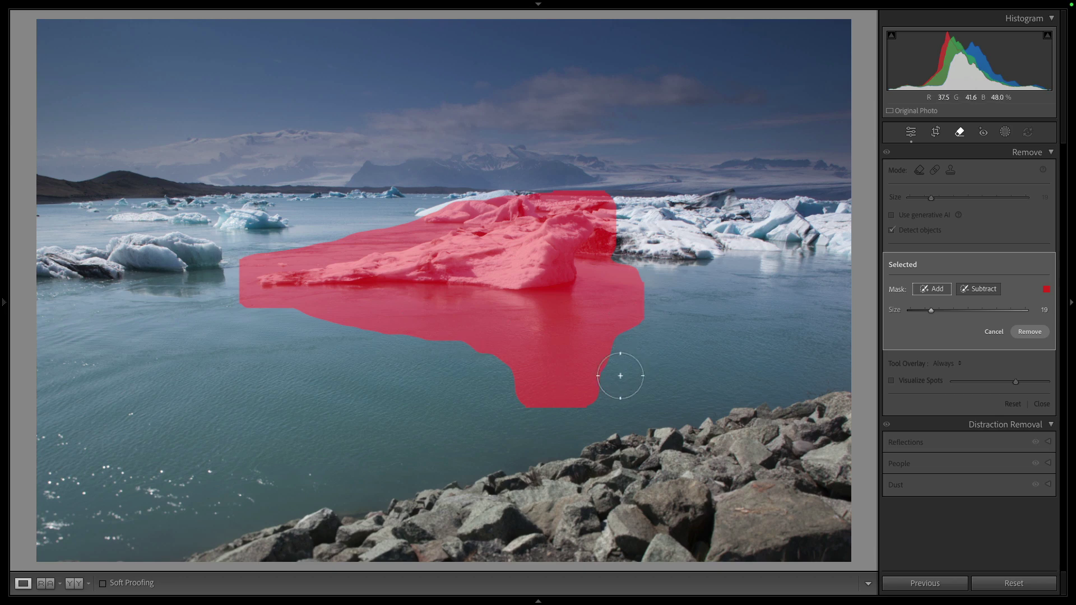
left_click(1032, 331)
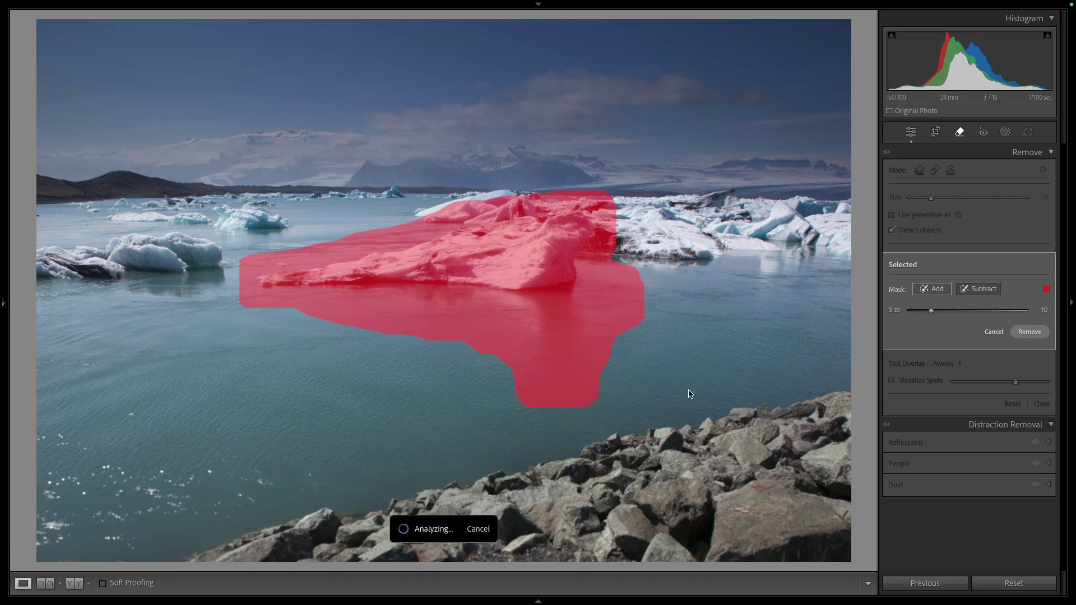
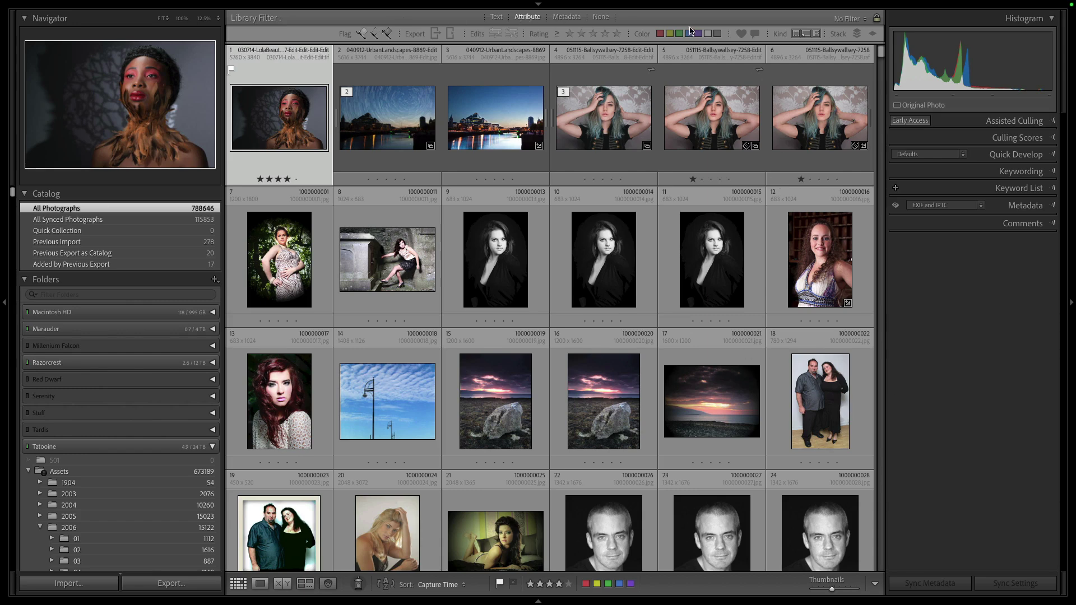
Filter All Photographs to photos with likes and show the comments for the portrait with the white feather headpiece
left_click(740, 34)
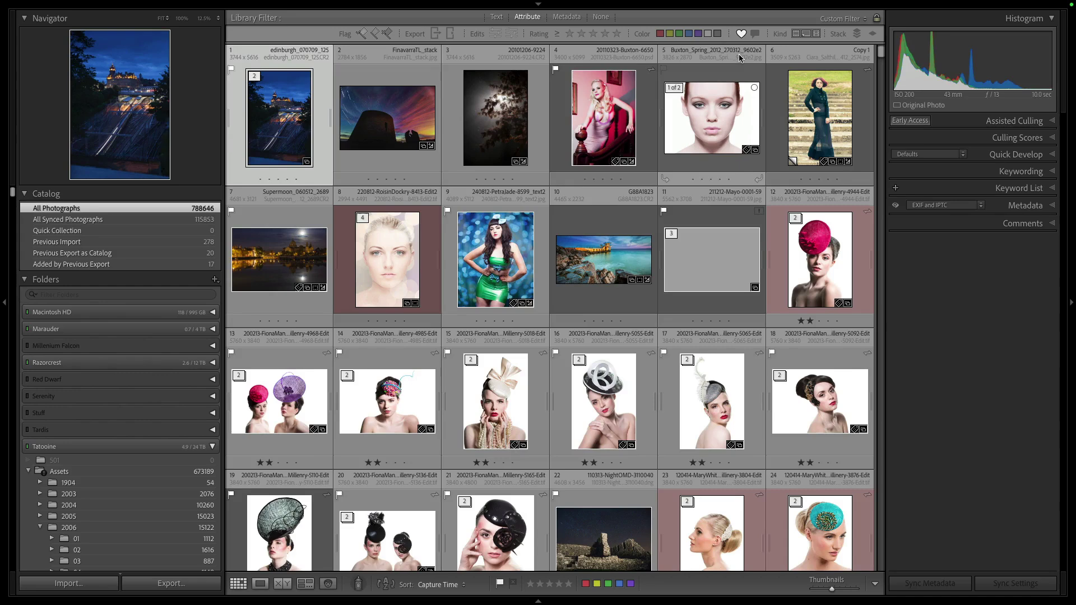
left_click(720, 385)
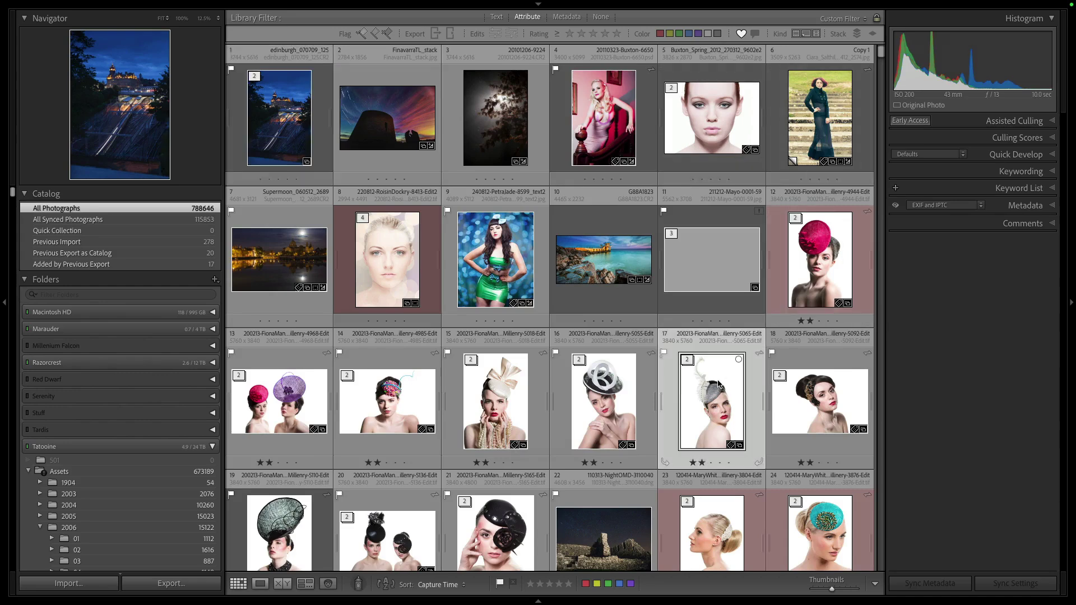
left_click(1023, 224)
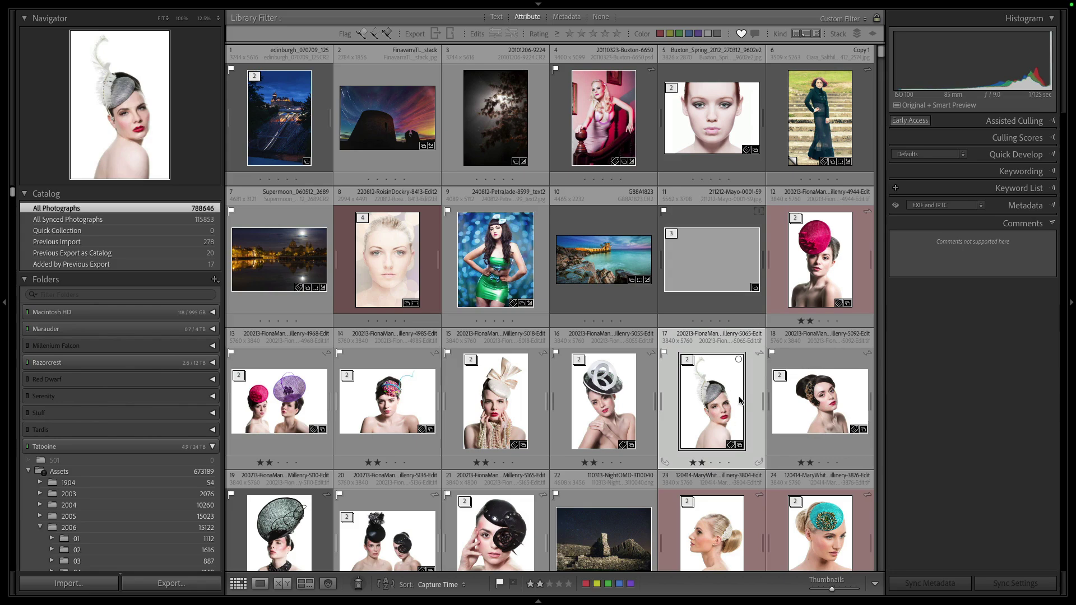
Look through the liked photos and apply the Stack filter to them
scroll(715, 363, "down", 3)
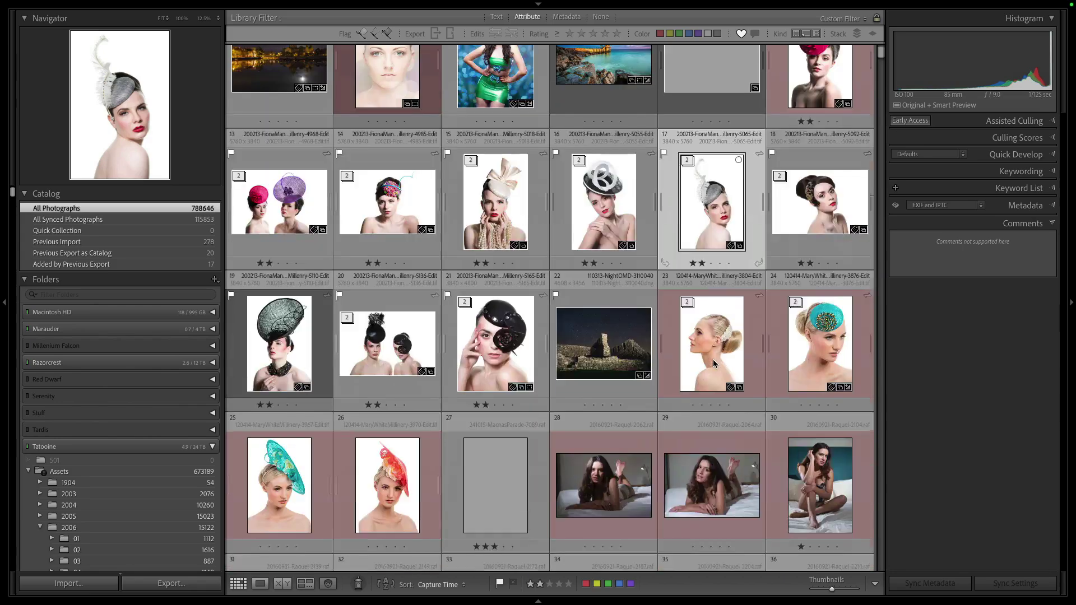
scroll(714, 364, "up", 3)
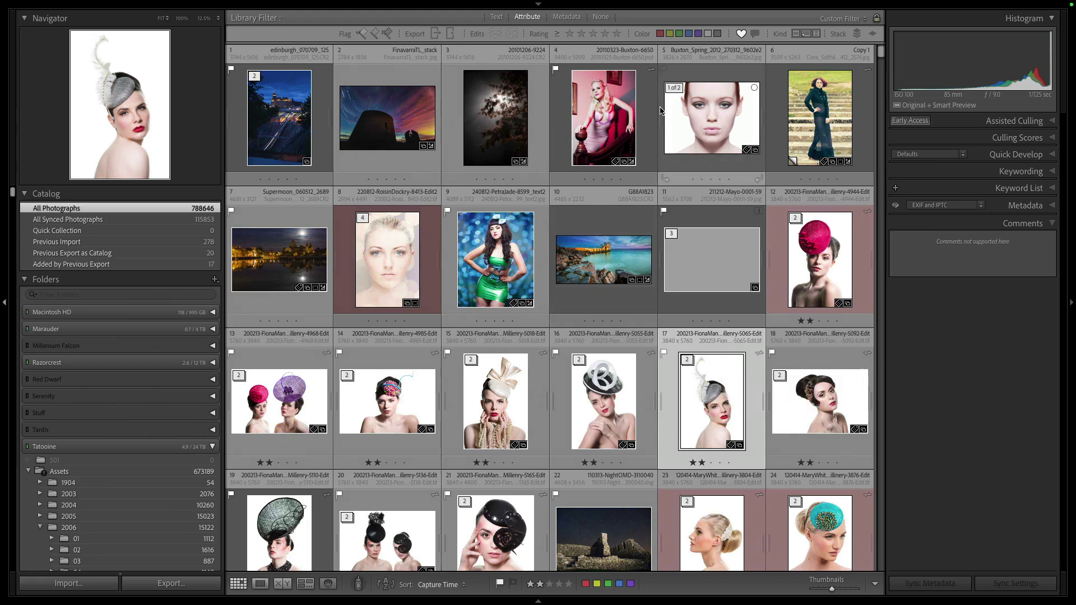
left_click(857, 34)
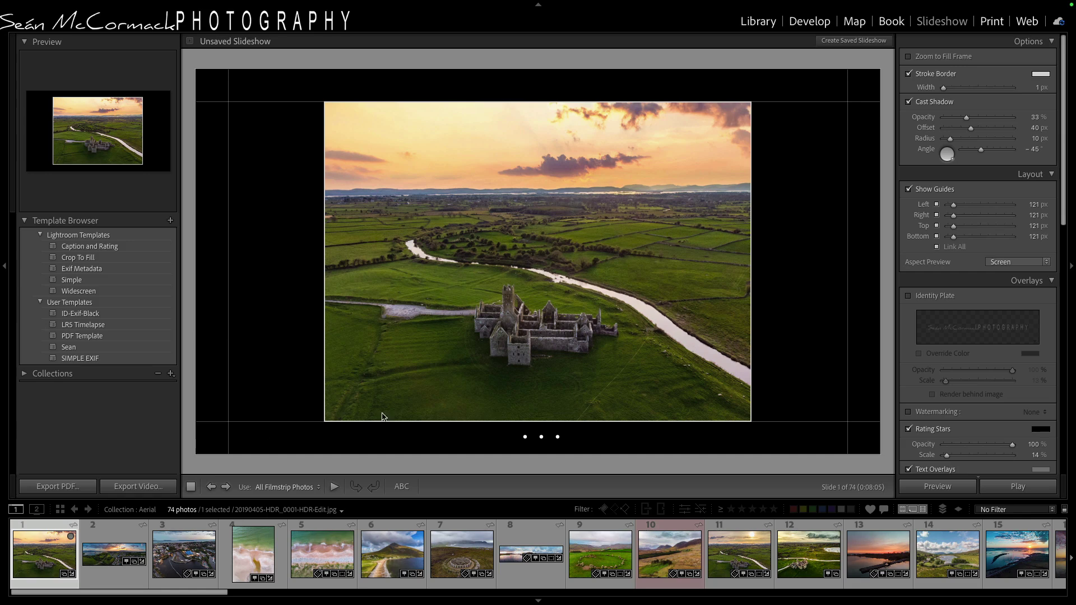
Open the slideshow's video export settings and view the available video presets, including 4K (16:9)
left_click(138, 487)
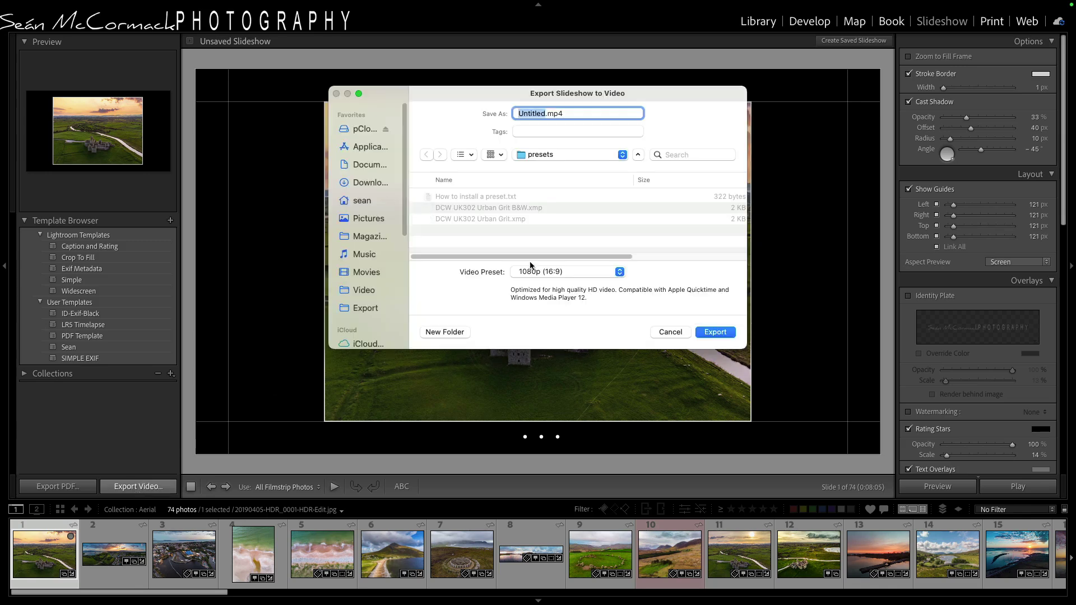
left_click(587, 273)
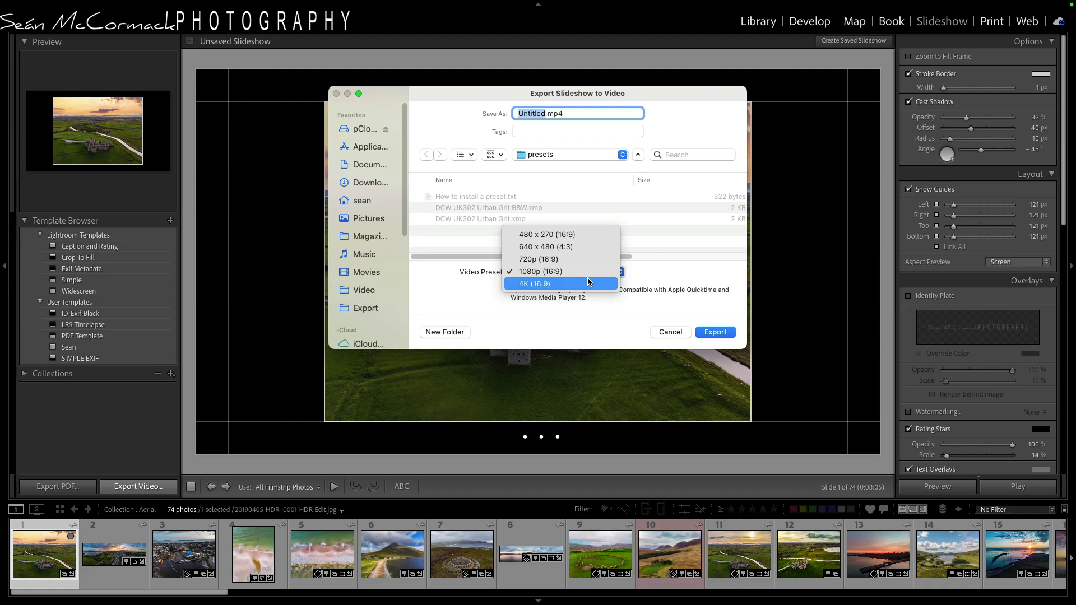
left_click(650, 311)
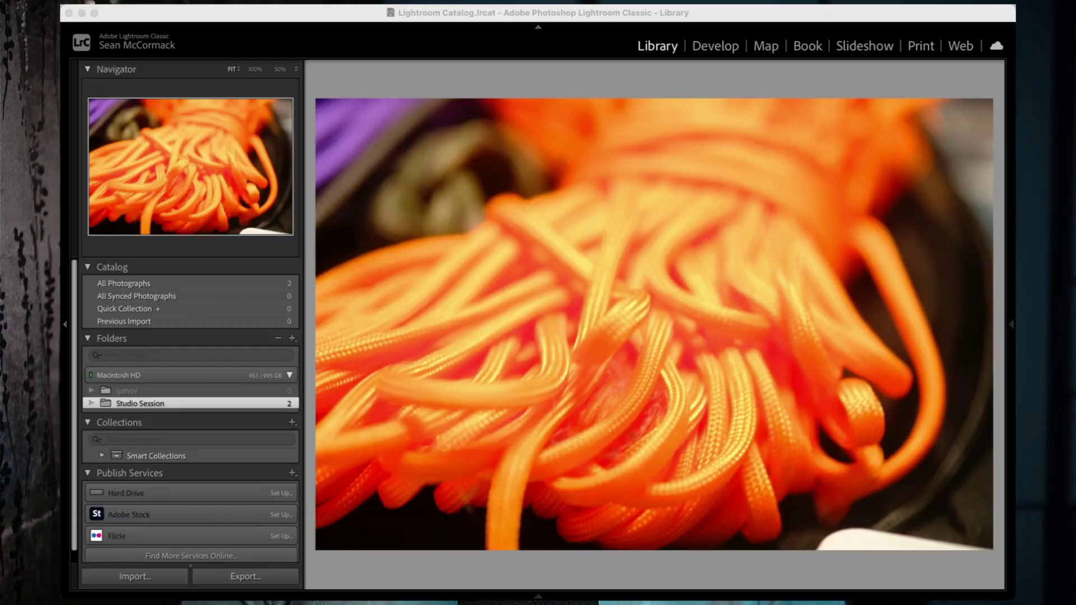
Start tethered capture with the session name Studio Session and the Session Name - Sequence template, answering the built-in tethered capture prompt
left_click(193, 2)
mouse_move(224, 151)
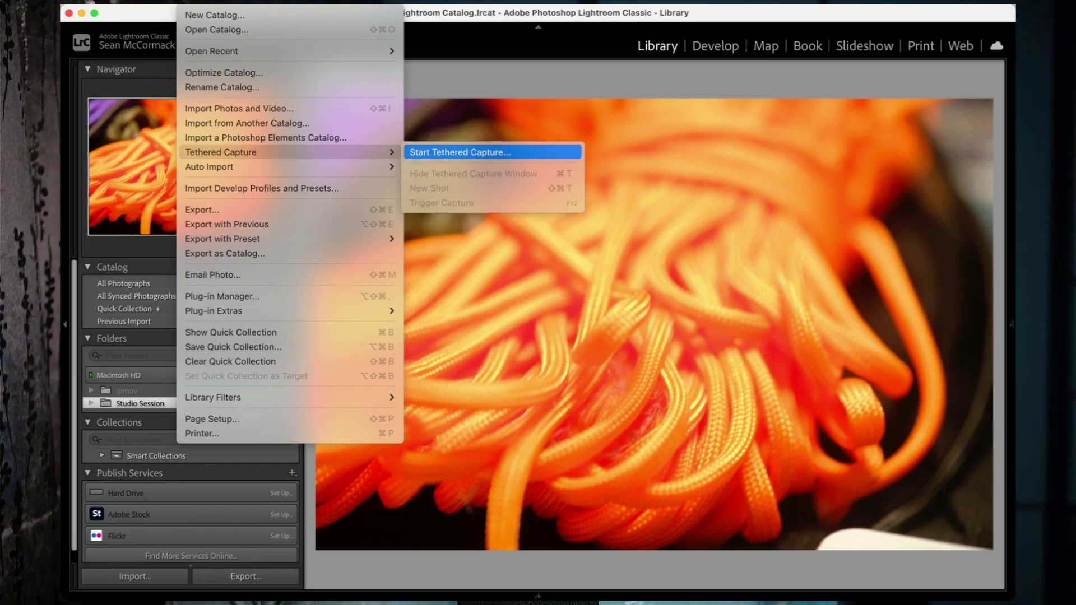
left_click(460, 151)
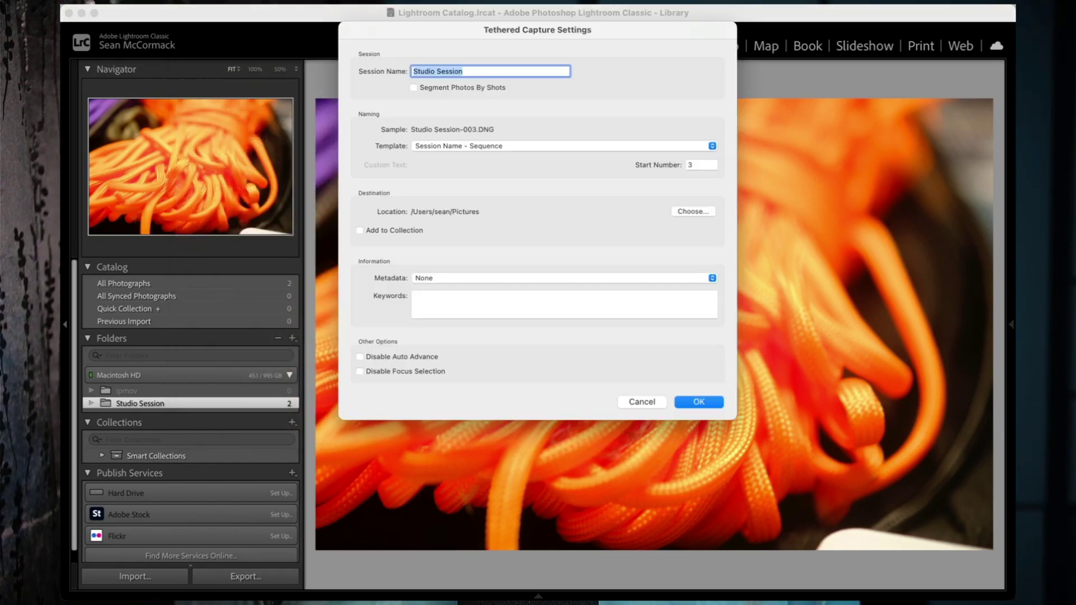
key("Return")
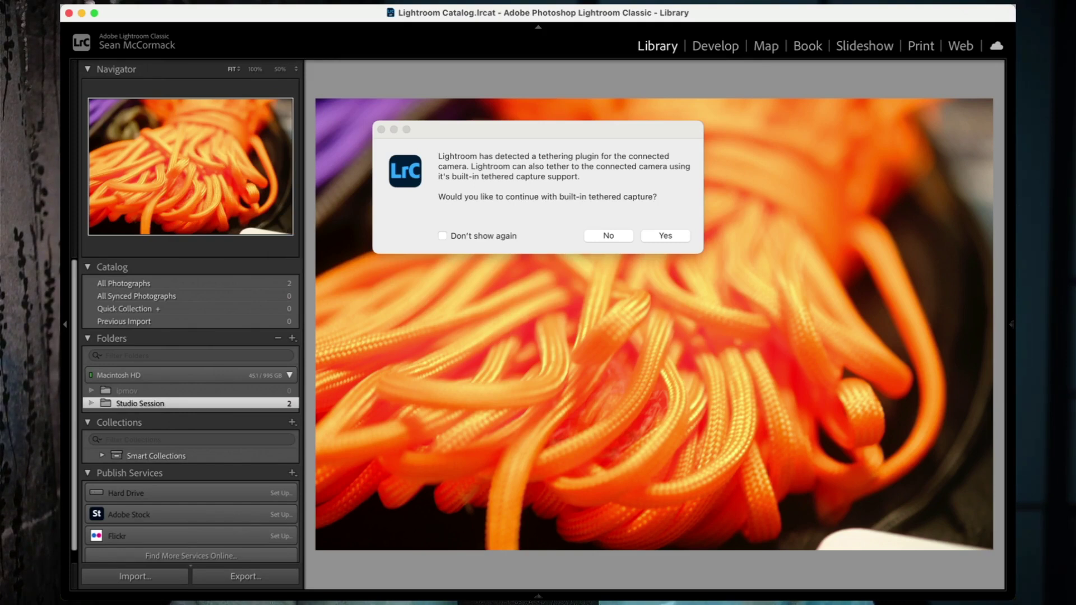
key("Return")
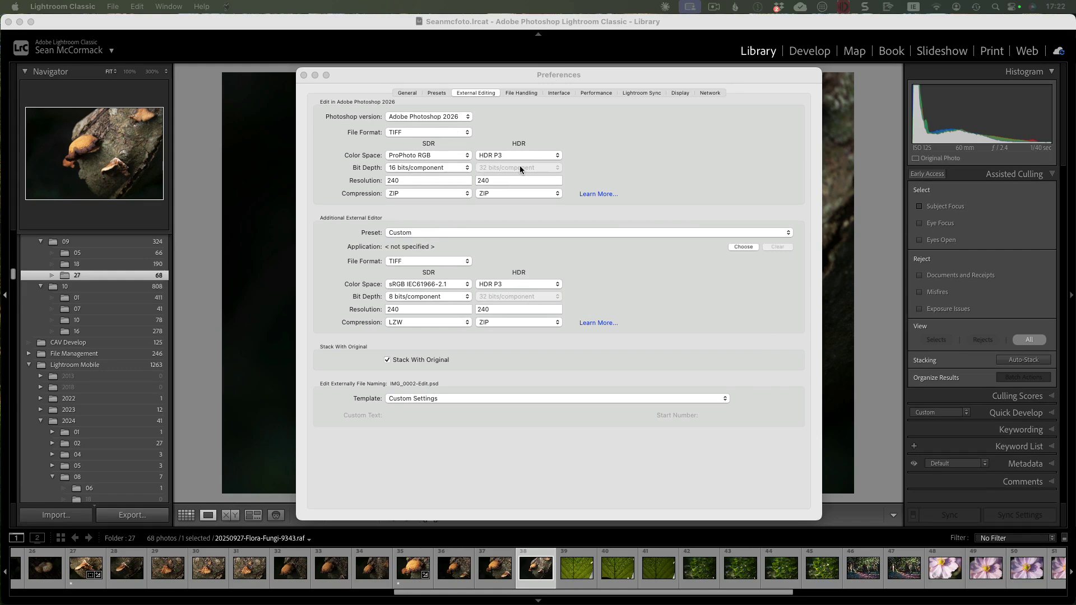
View the SDR color space options for editing in Adobe Photoshop 2026, keeping ProPhoto RGB selected
left_click(440, 155)
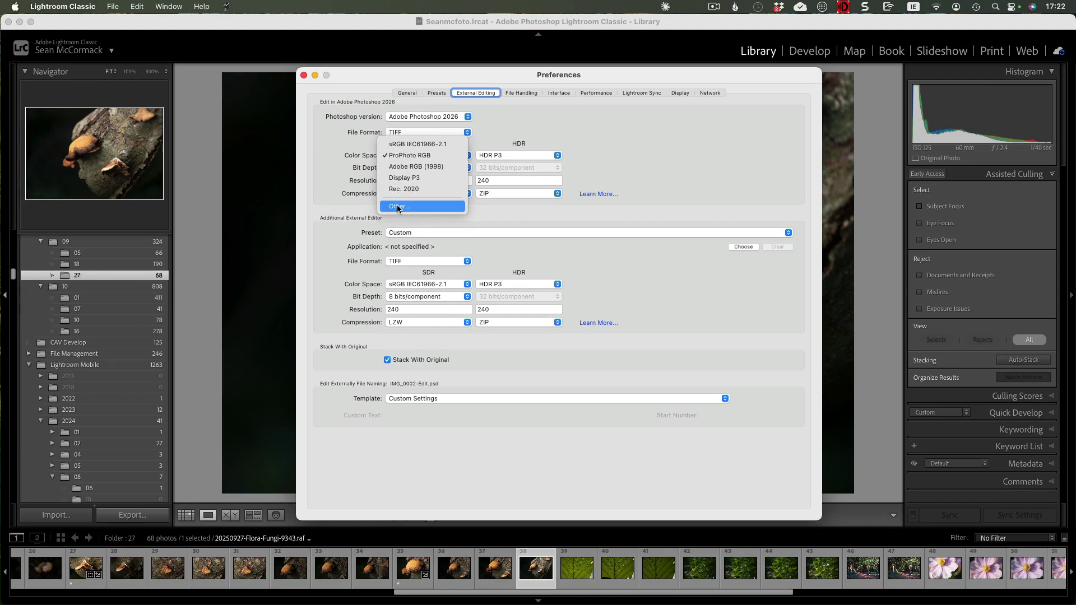
left_click(664, 123)
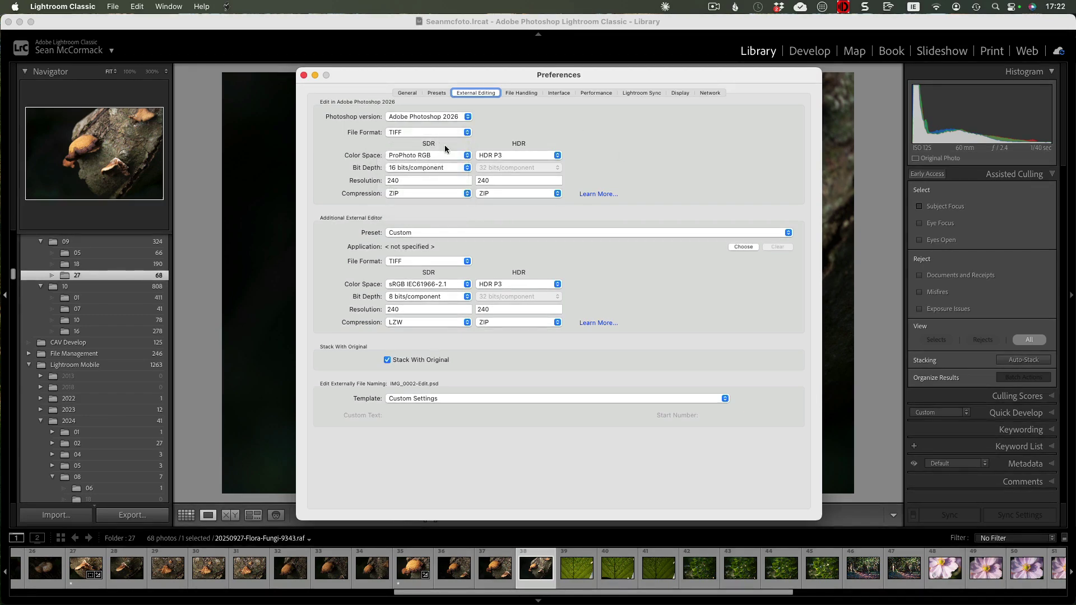